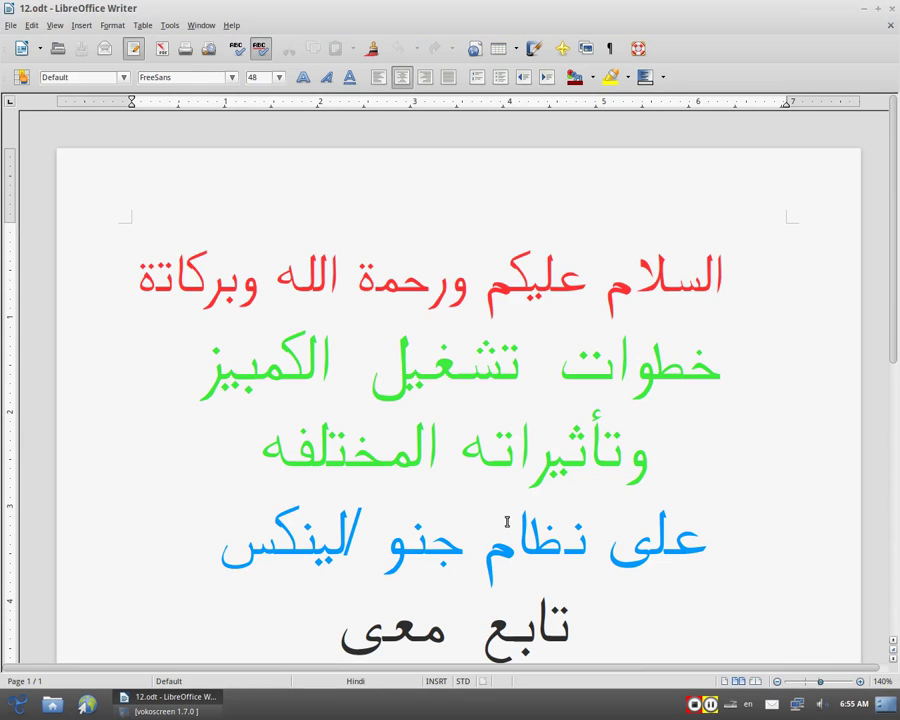
- Read through the 12.odt introduction document down to the COMPIZ line and minimize its window
scroll(493, 571, down, 3)
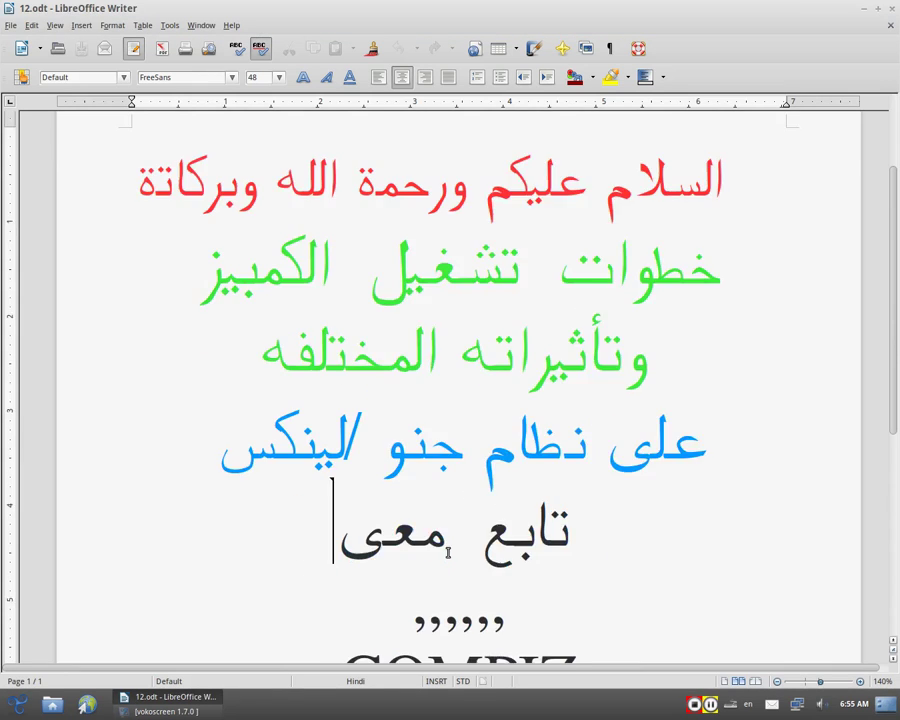
scroll(461, 517, down, 1)
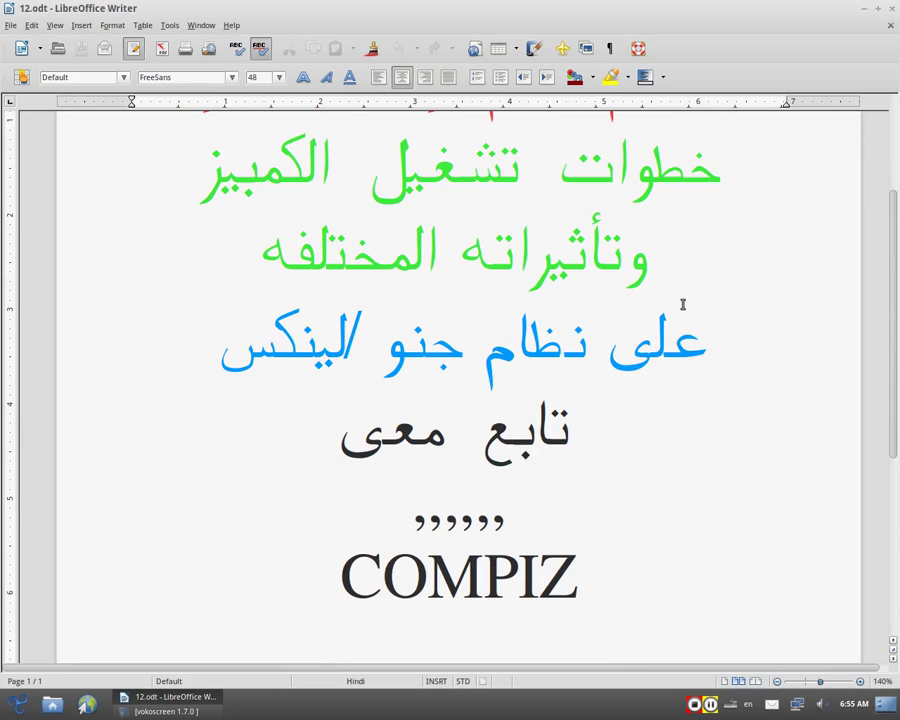
click(863, 9)
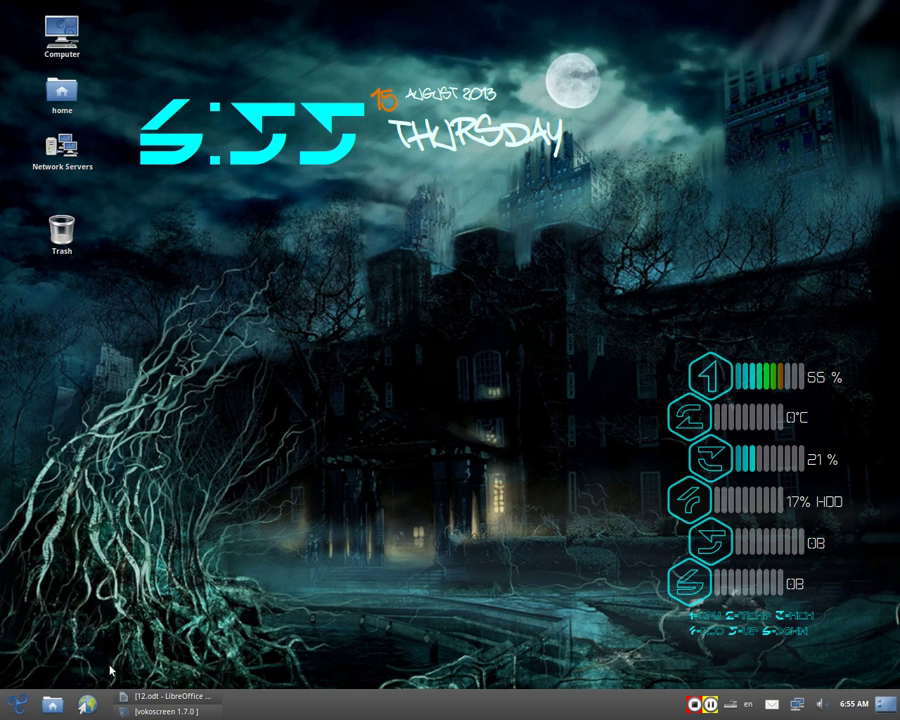
- Launch Synaptic Package Manager and authenticate by entering the account password
click(20, 700)
mouse_move(65, 499)
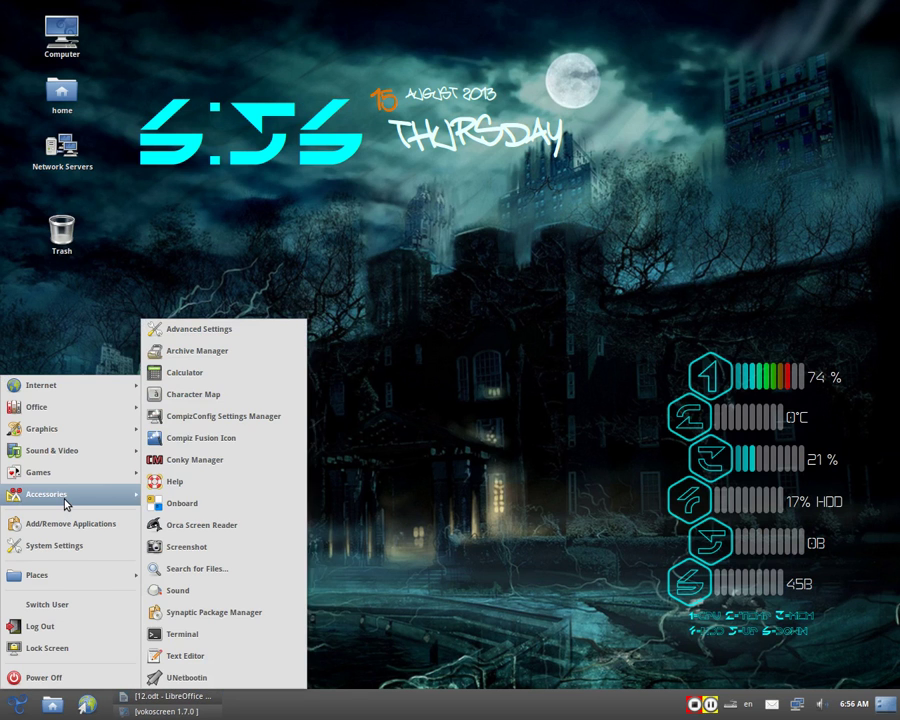
click(228, 614)
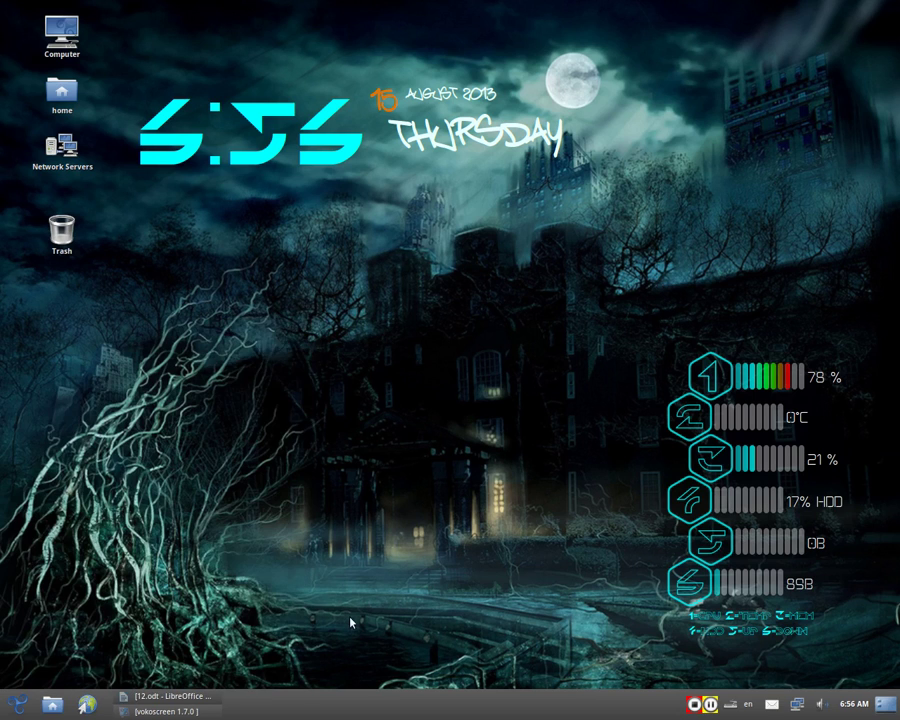
text(•••)
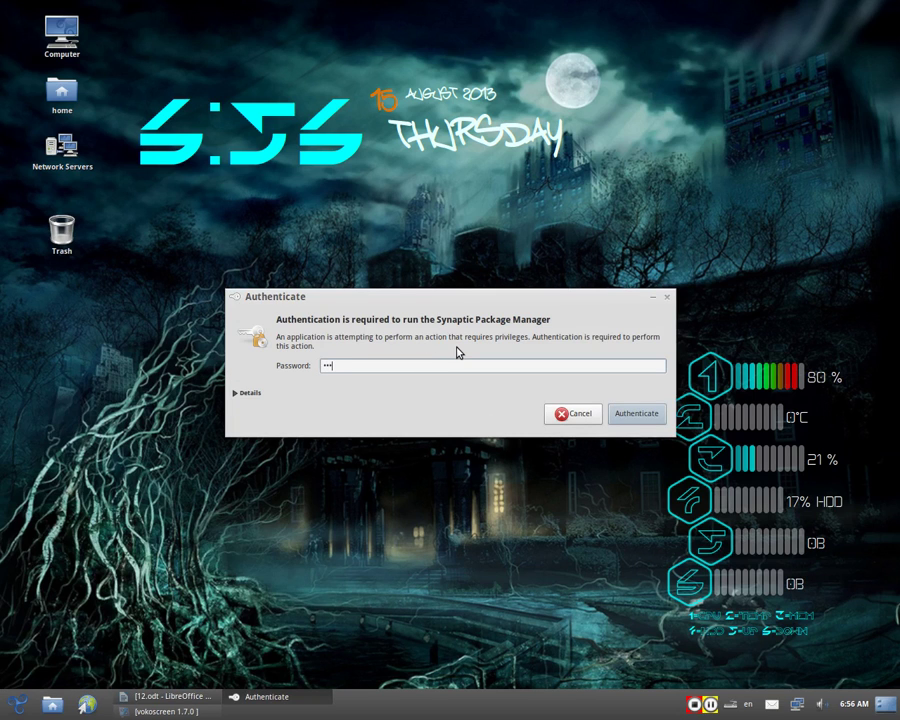
text(••)
key(Return)
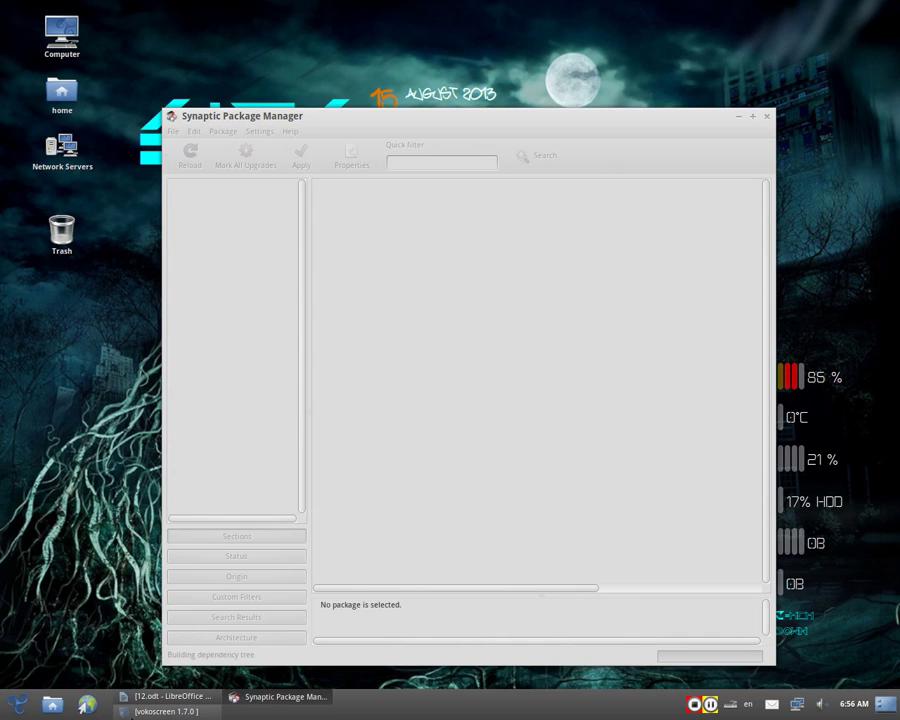
- Bring back the 12.odt document, highlight the word COMPIZ, and minimize the document again
click(165, 699)
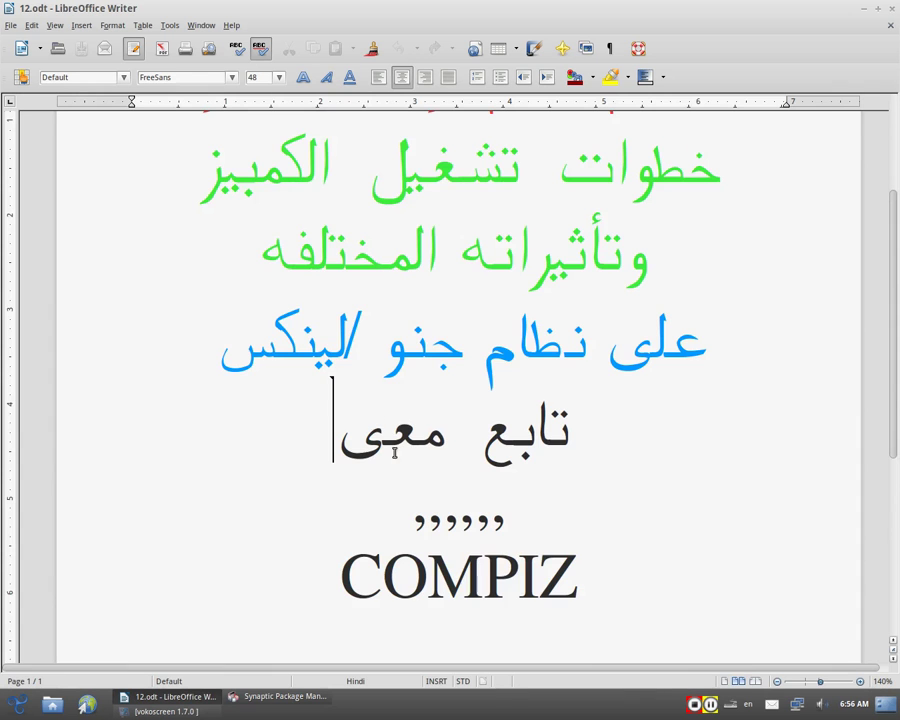
scroll(410, 474, down, 3)
double_click(481, 390)
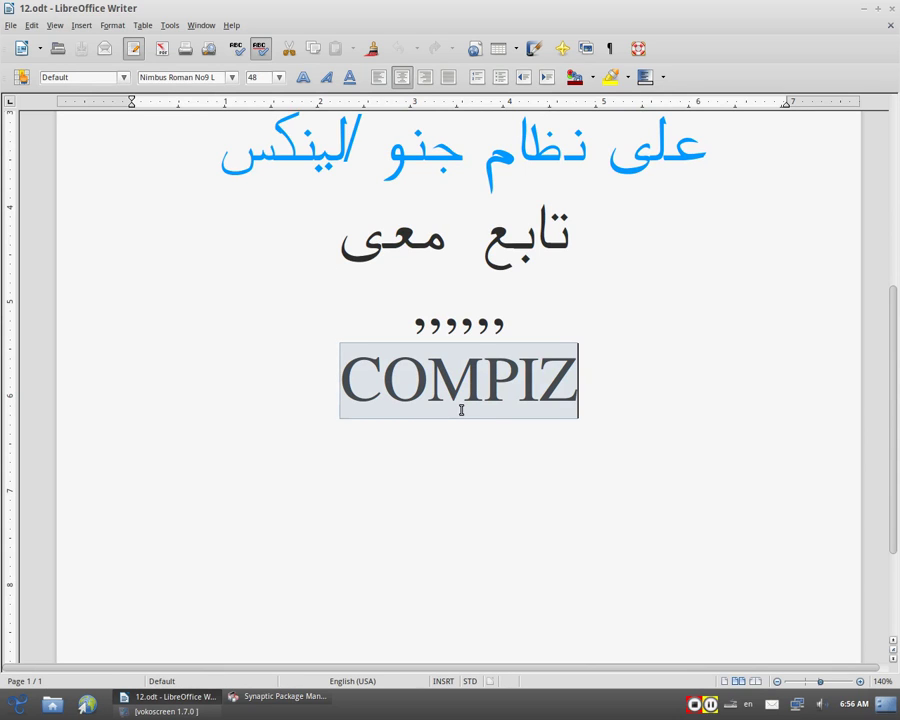
click(864, 9)
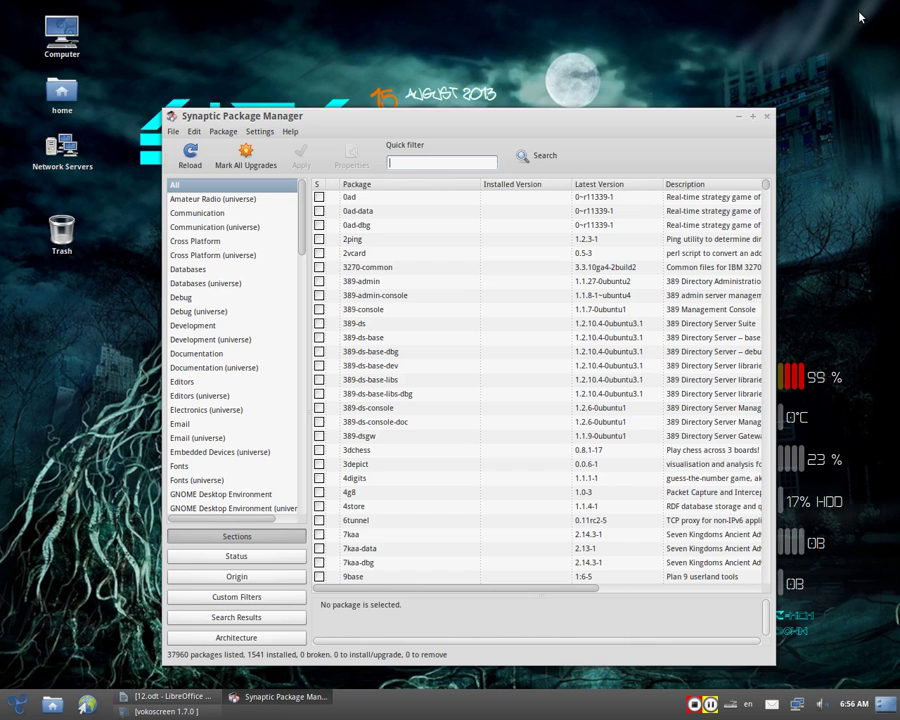
- Filter the Synaptic package list for "compiz", review the matching packages, and close Synaptic Package Manager
click(420, 163)
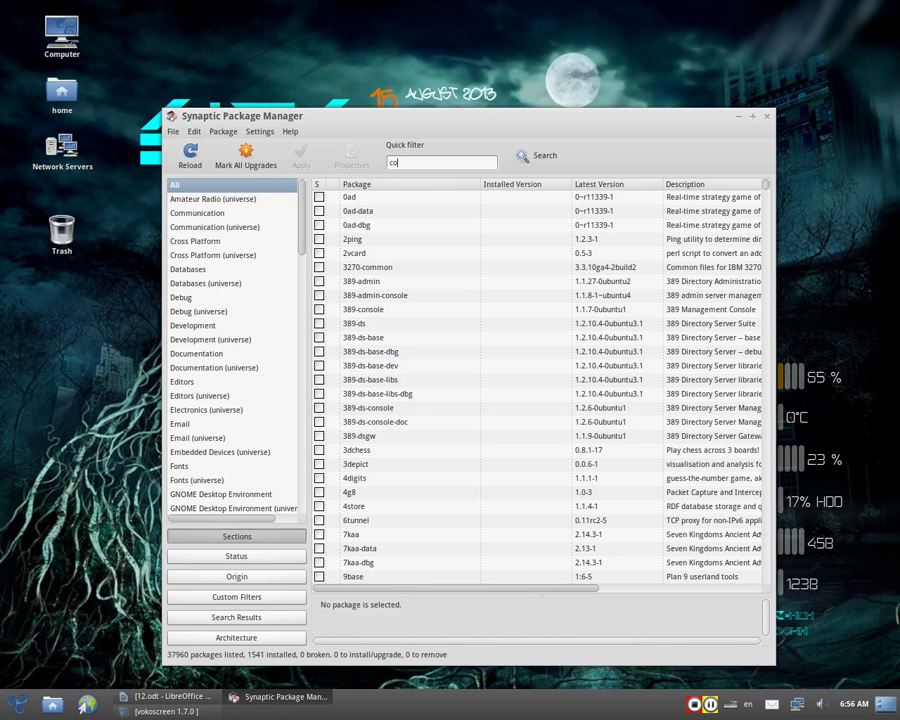
text(comp)
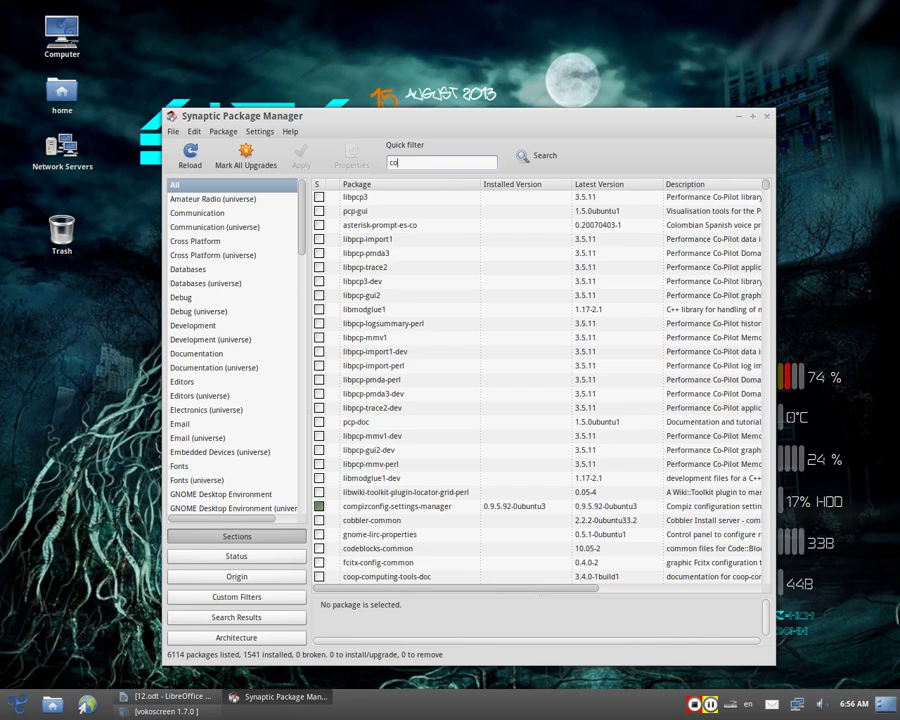
text(iz)
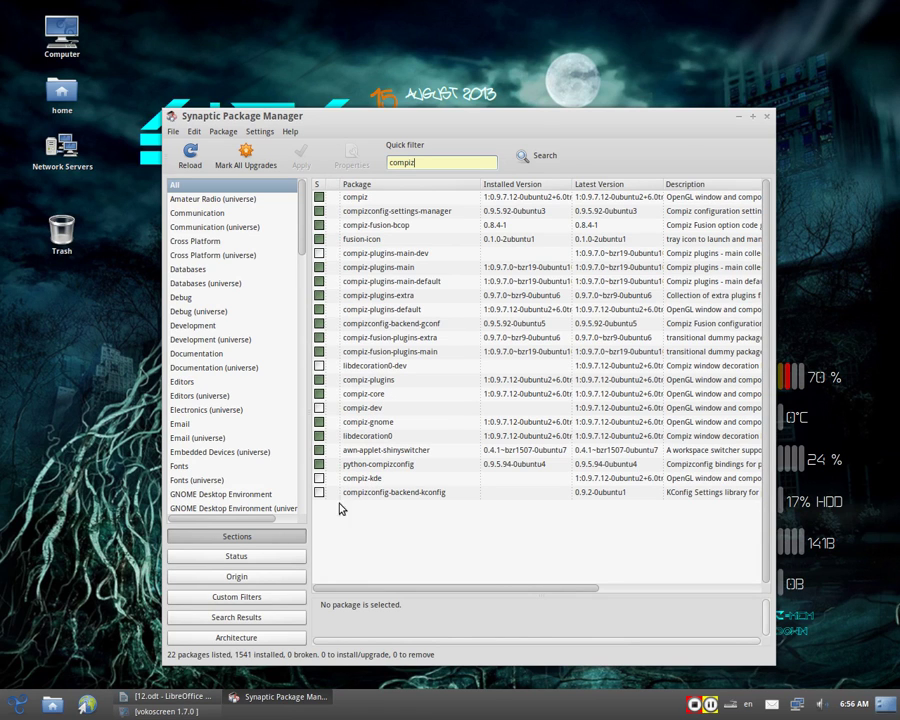
drag(418, 112, 365, 110)
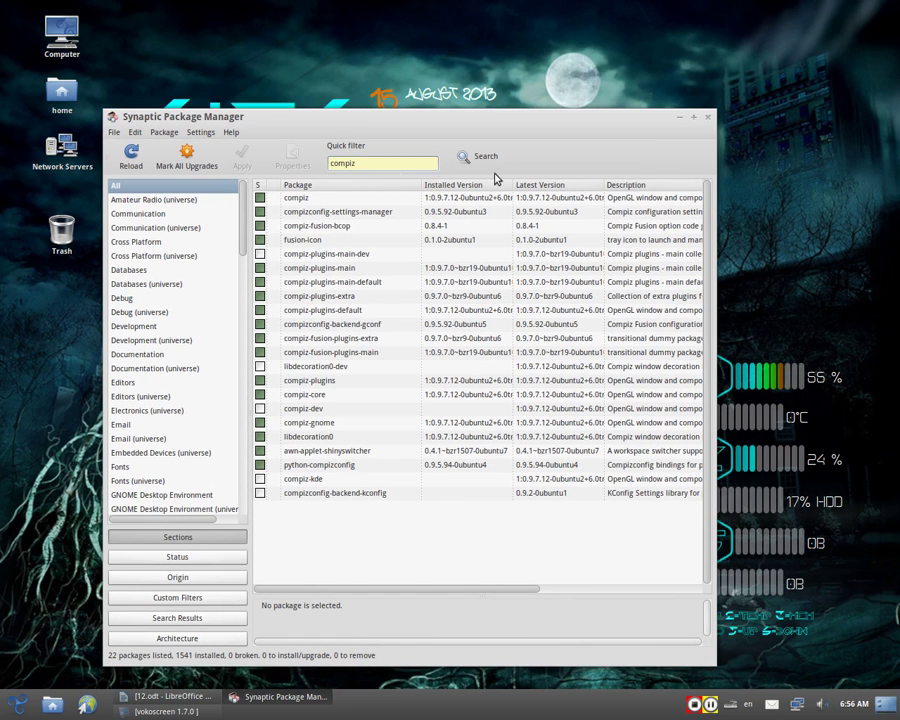
click(706, 119)
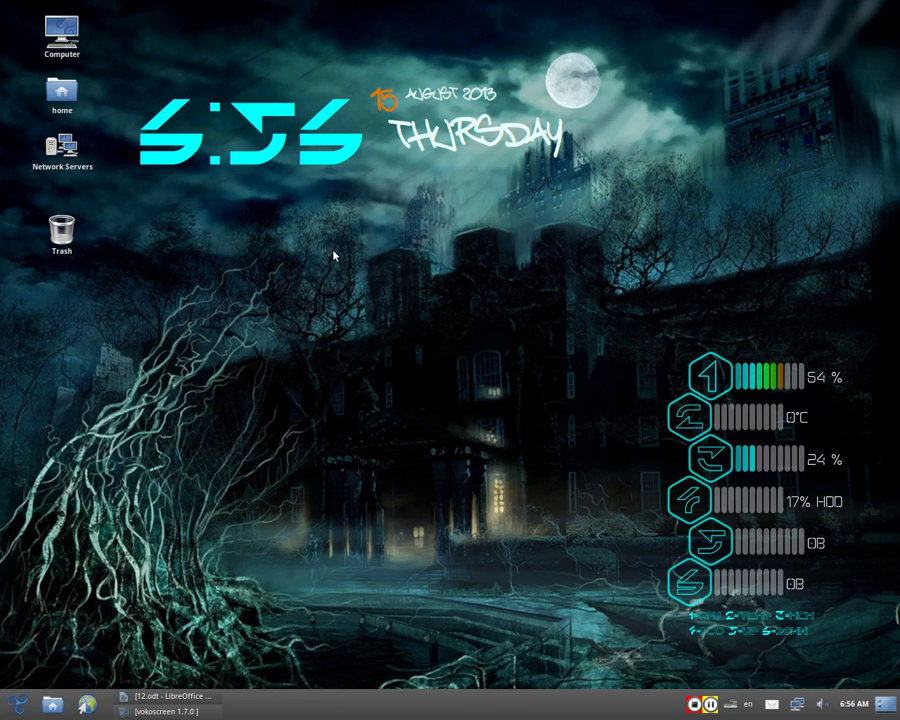
- Start Compiz Fusion Icon from the accessories and view the window manager options of its tray icon
click(16, 704)
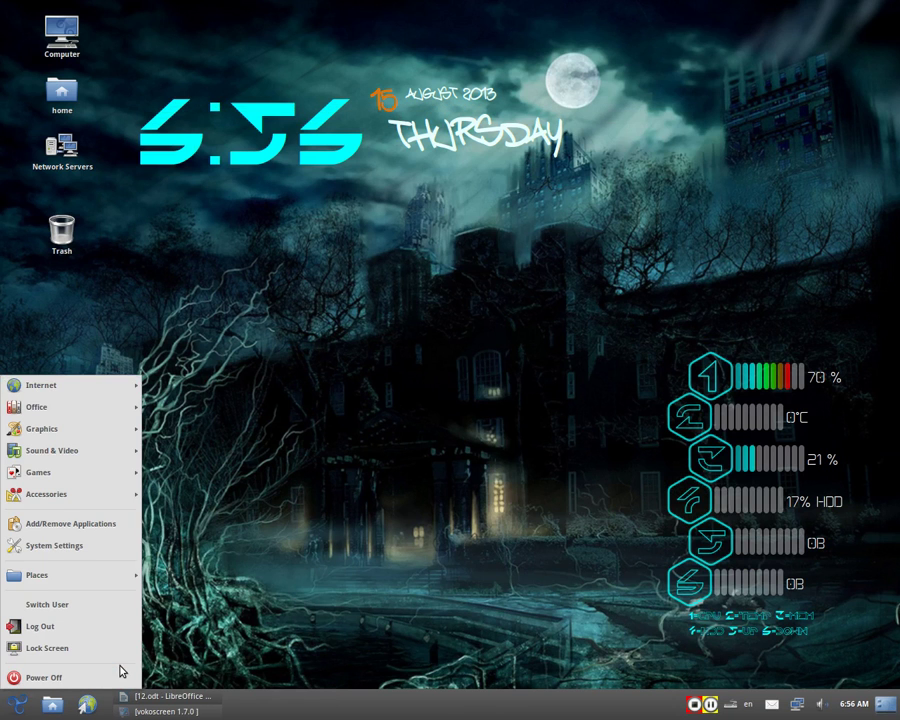
mouse_move(67, 494)
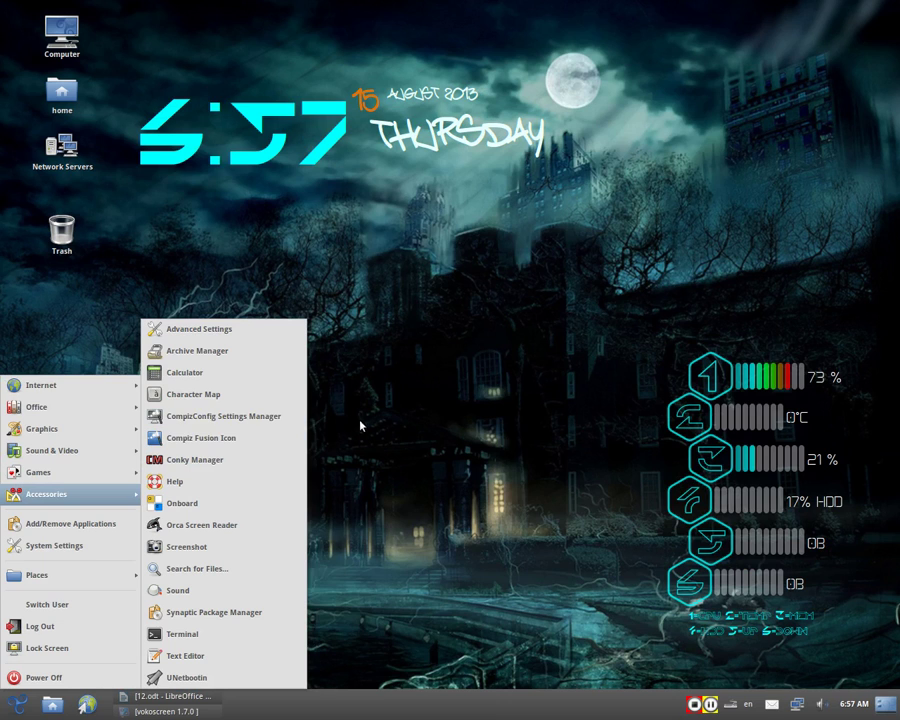
click(200, 439)
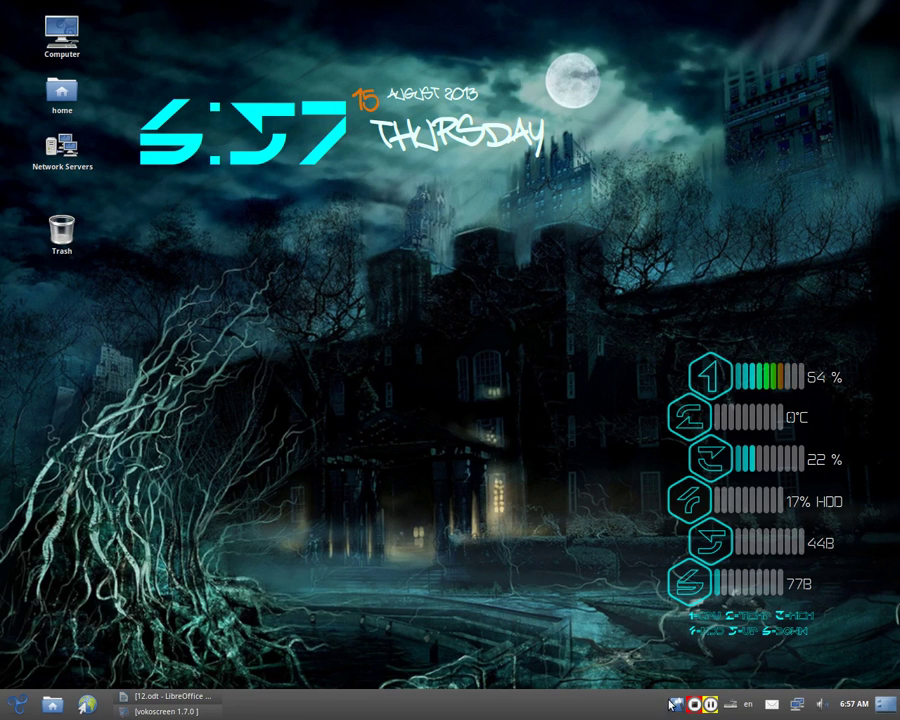
right_click(677, 704)
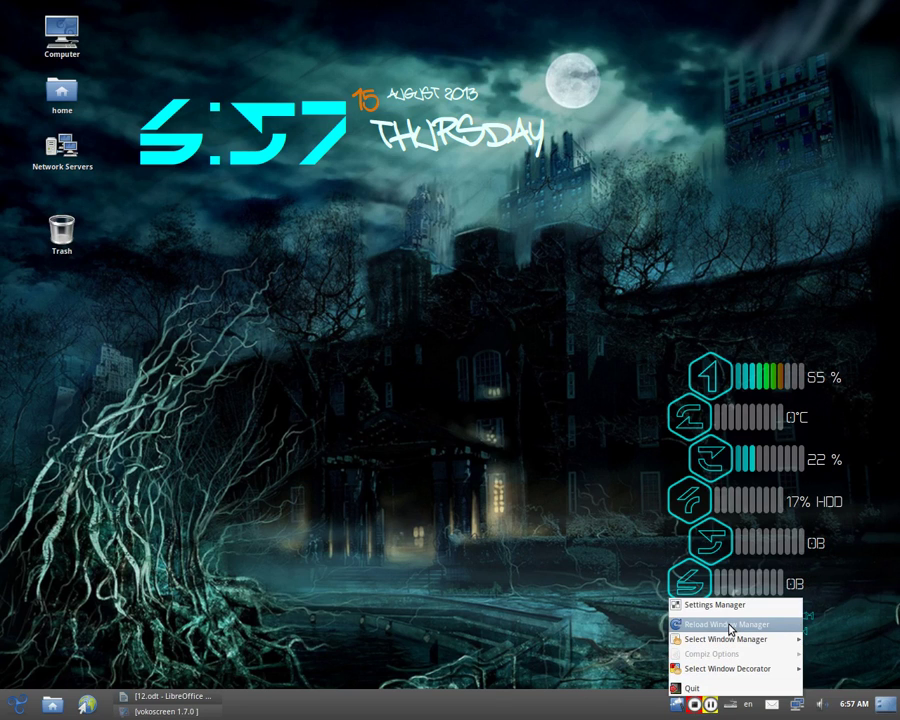
mouse_move(731, 642)
click(421, 553)
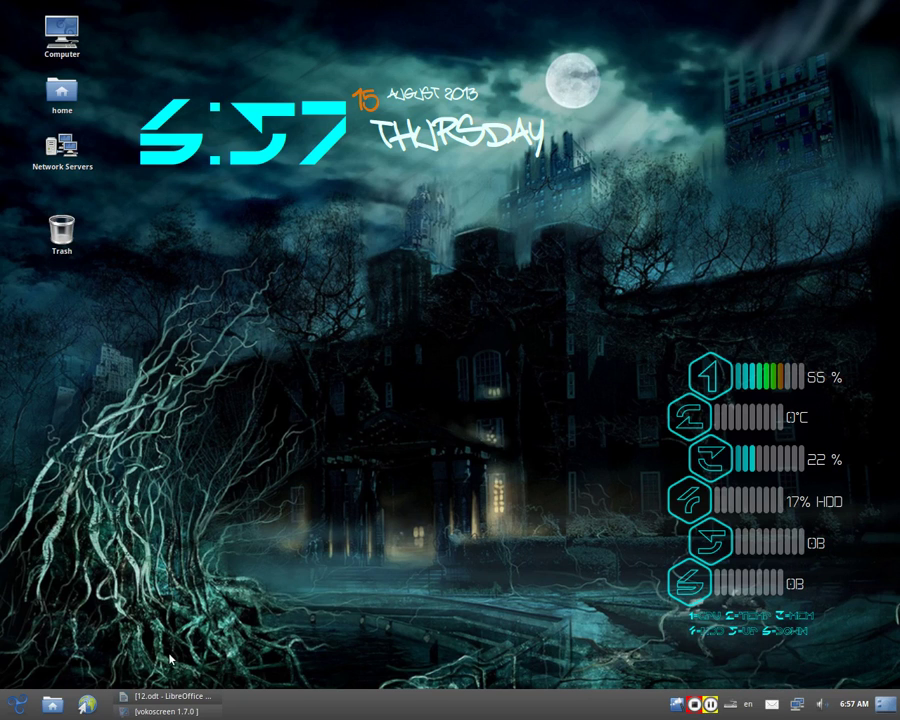
- Open CompizConfig Settings Manager and reposition its window near the middle of the desktop
click(19, 703)
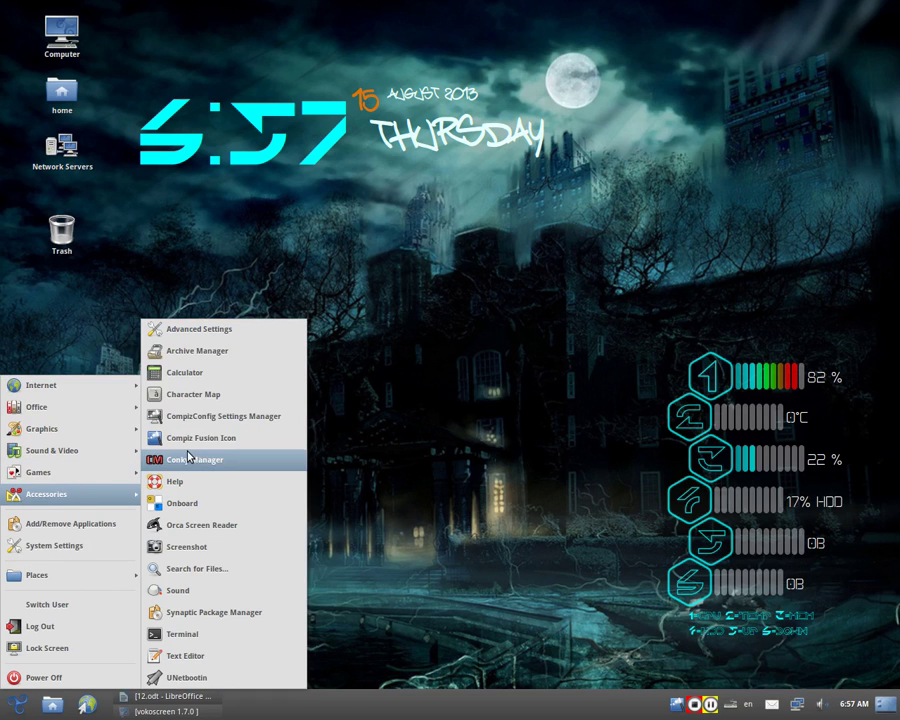
click(228, 418)
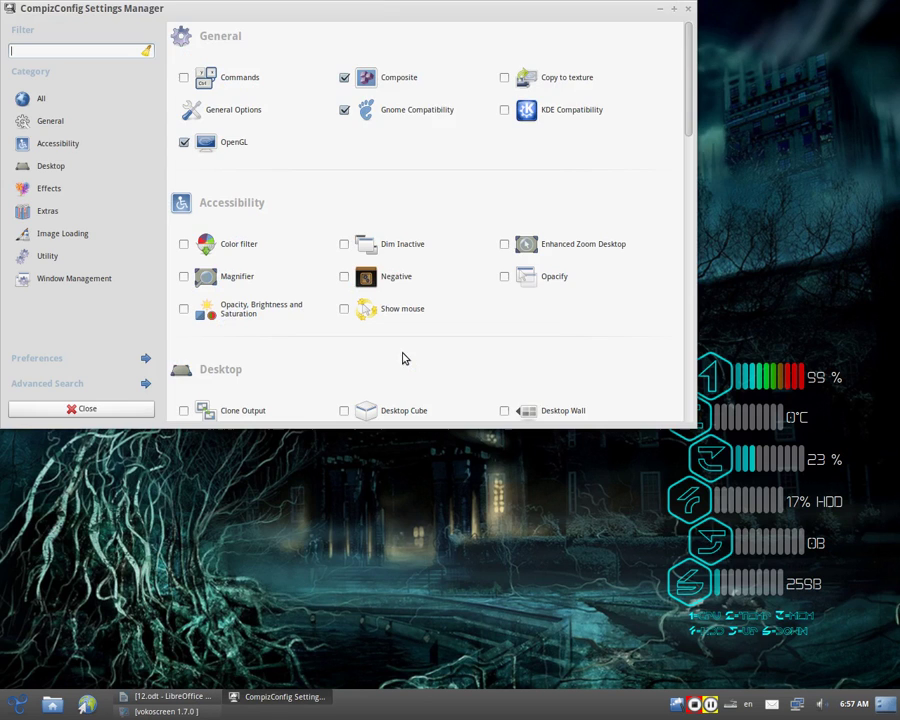
drag(380, 17, 452, 169)
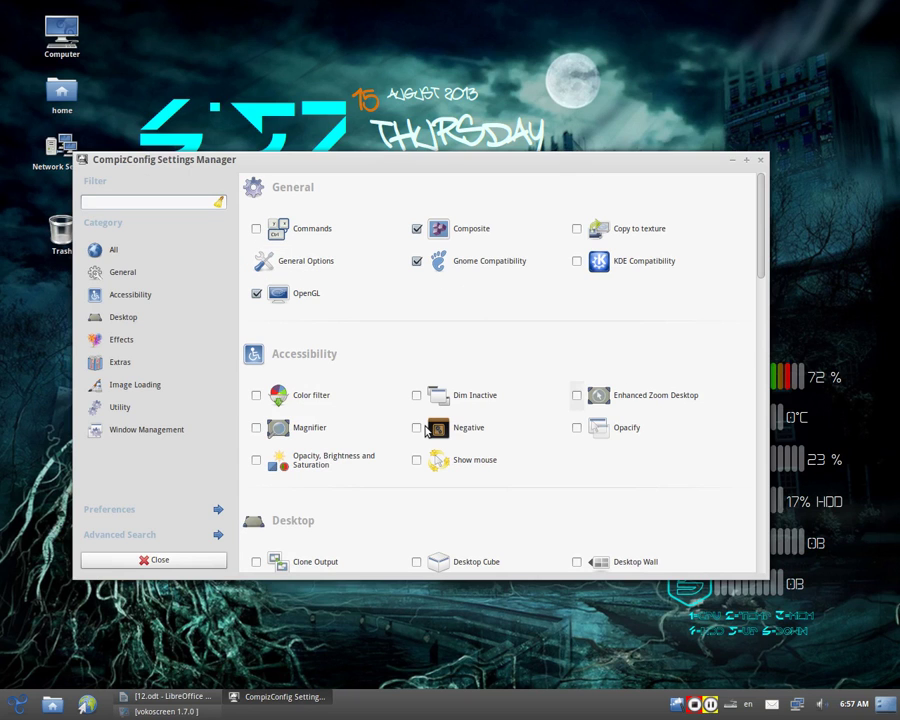
drag(372, 152, 412, 92)
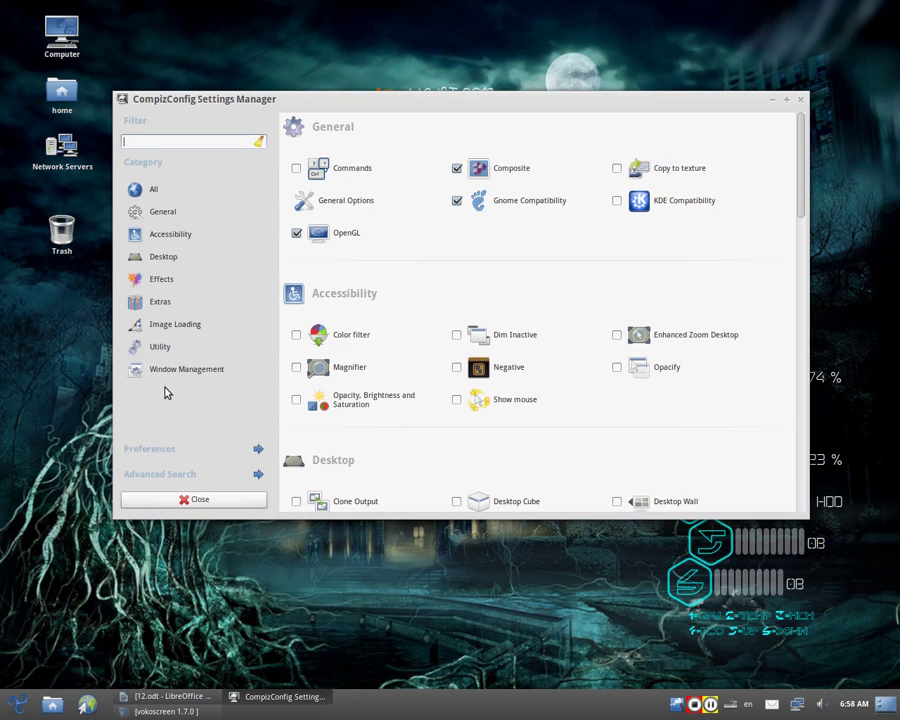
- Look through the plugin categories from General to Utility and shift the settings window slightly higher
scroll(415, 195, down, 3)
scroll(420, 184, down, 20)
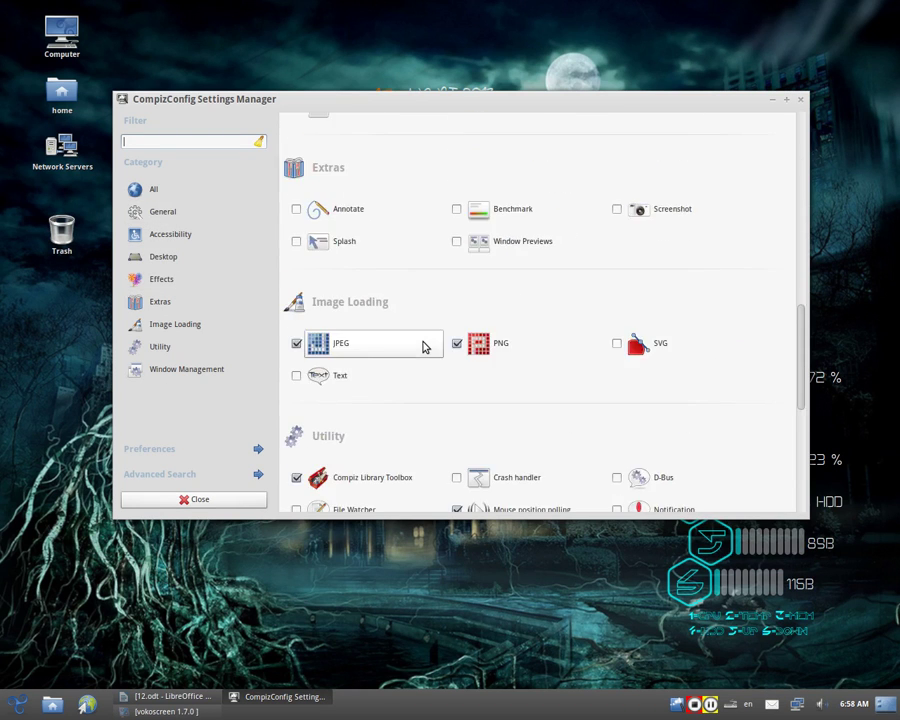
scroll(428, 343, up, 20)
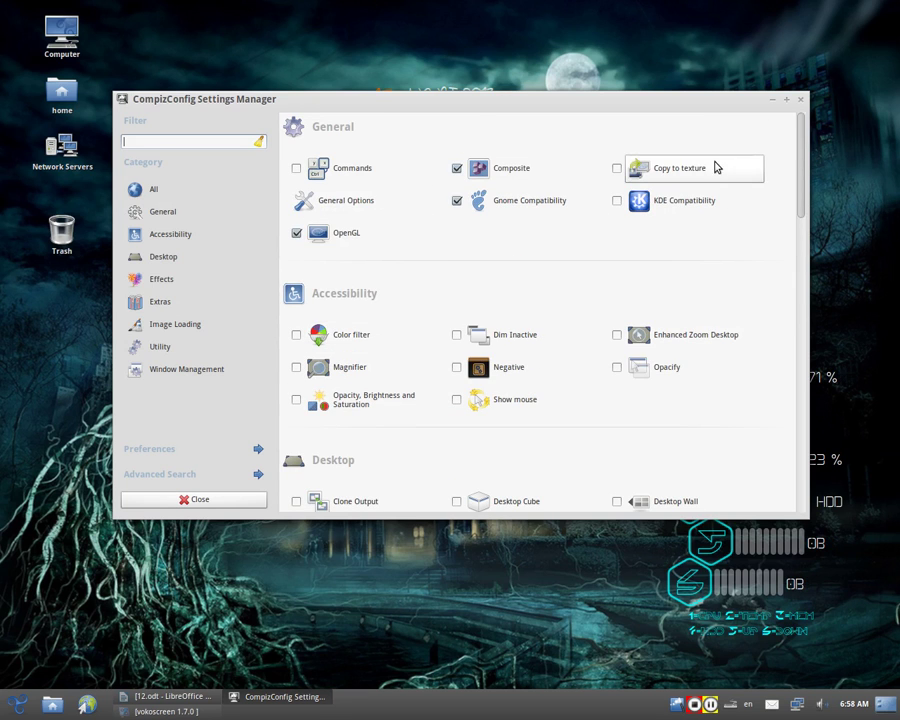
drag(481, 108, 465, 67)
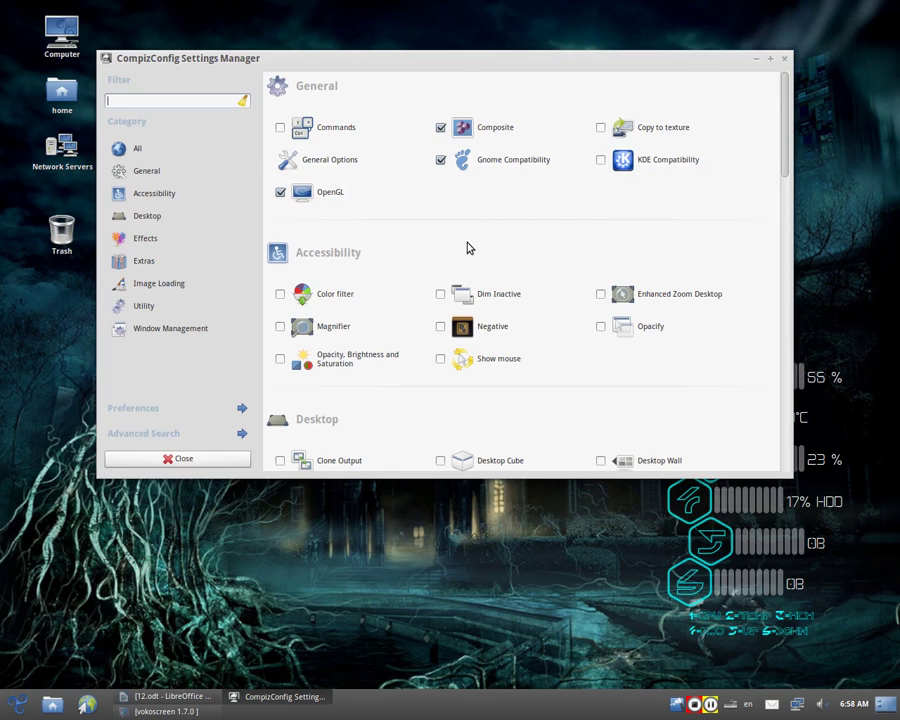
- Open the settings of the Magnifier plugin in the Accessibility category and enable the plugin there
scroll(377, 253, down, 1)
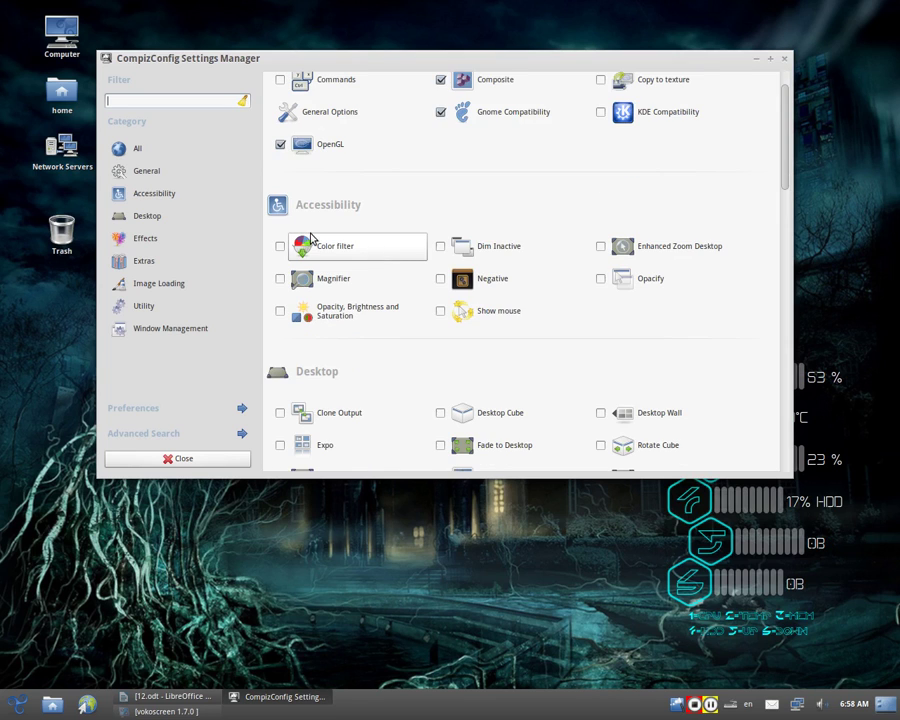
scroll(310, 238, down, 1)
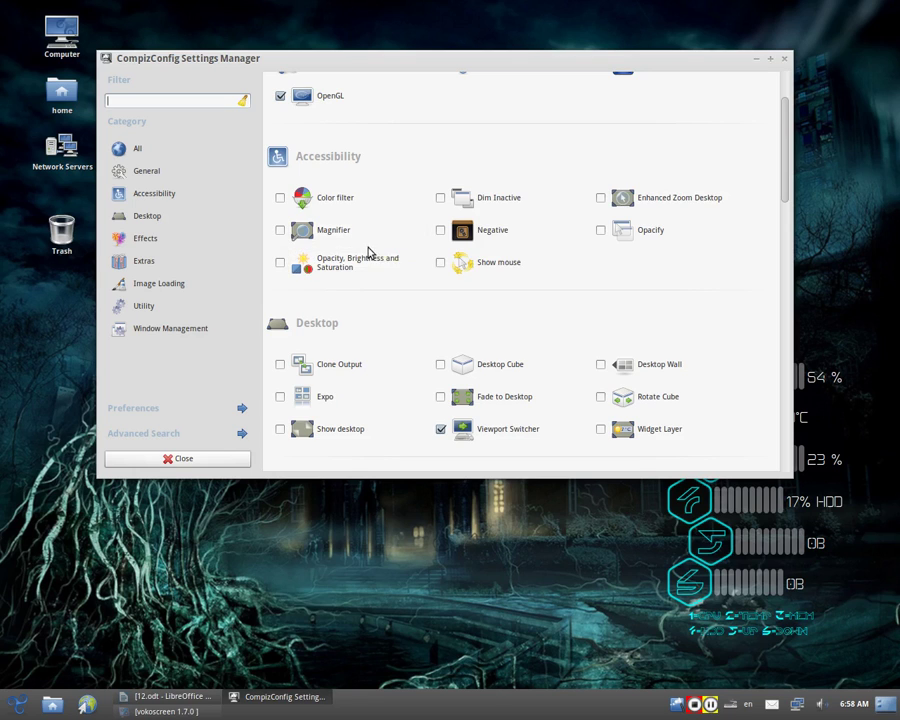
click(280, 232)
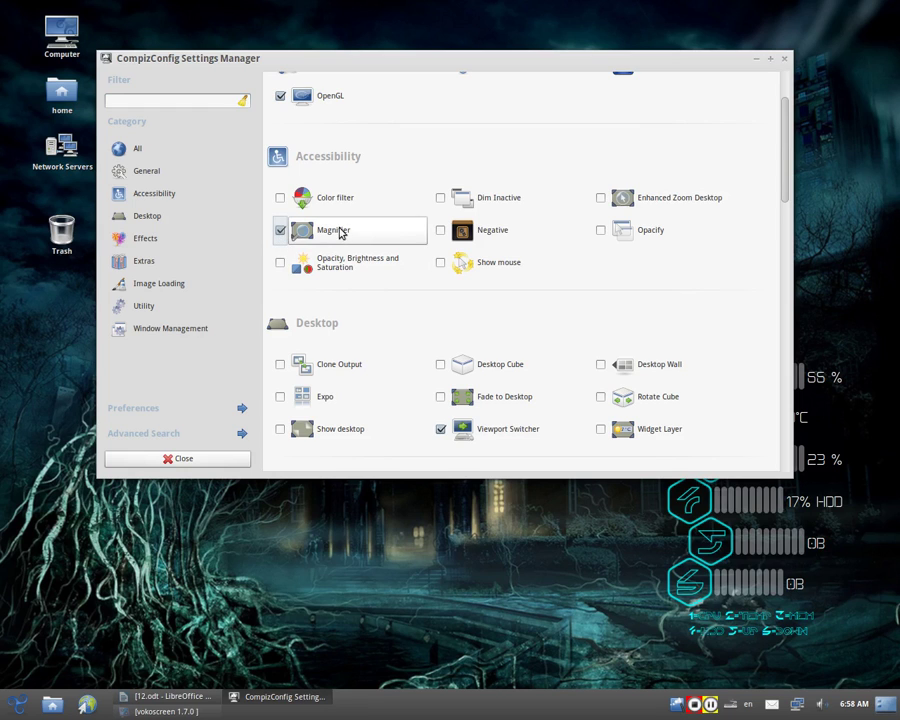
click(280, 231)
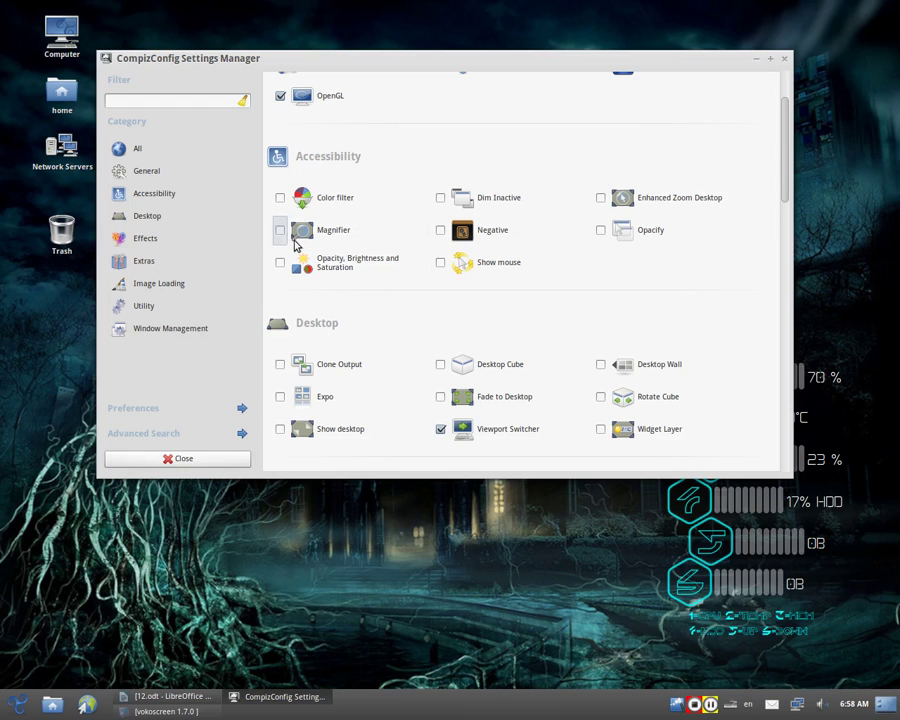
click(328, 233)
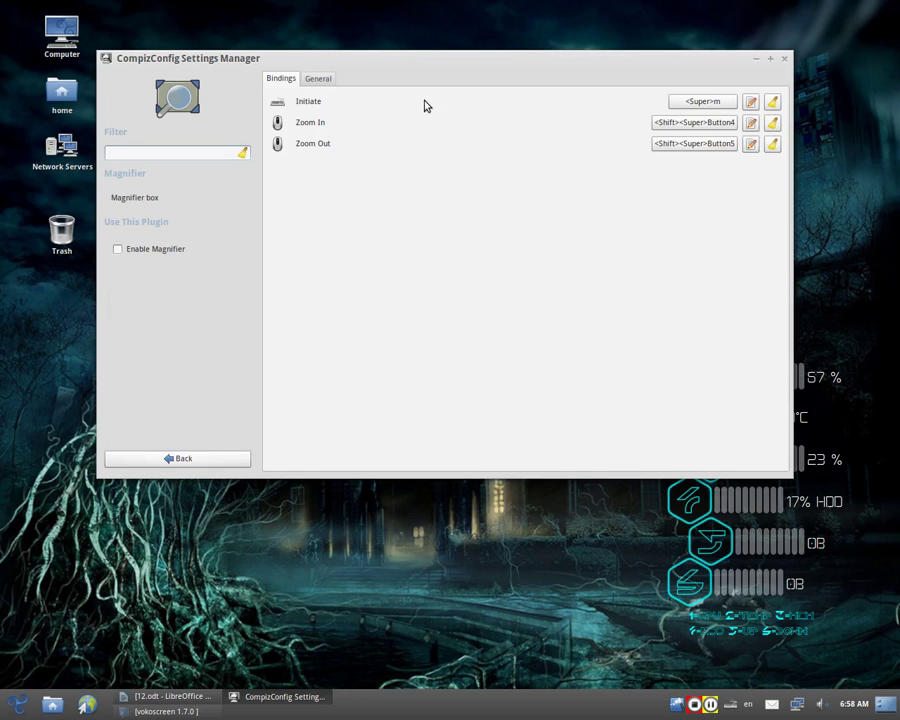
click(125, 255)
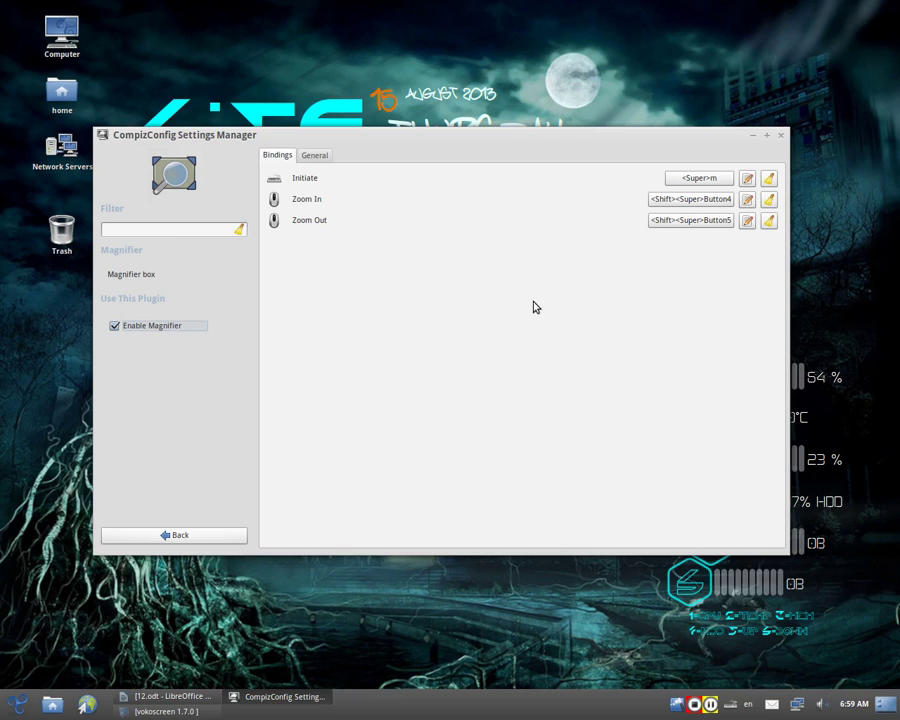
- Test the Magnifier over the Bindings entries at different zoom levels, switch it off, and return to the plugin list
key(super+m)
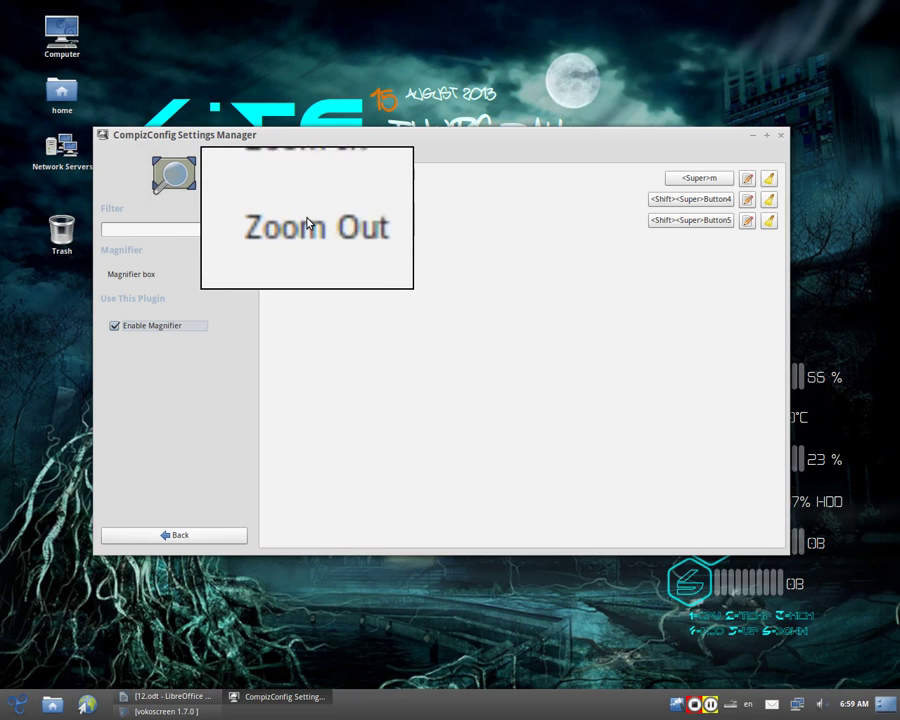
key(super+m)
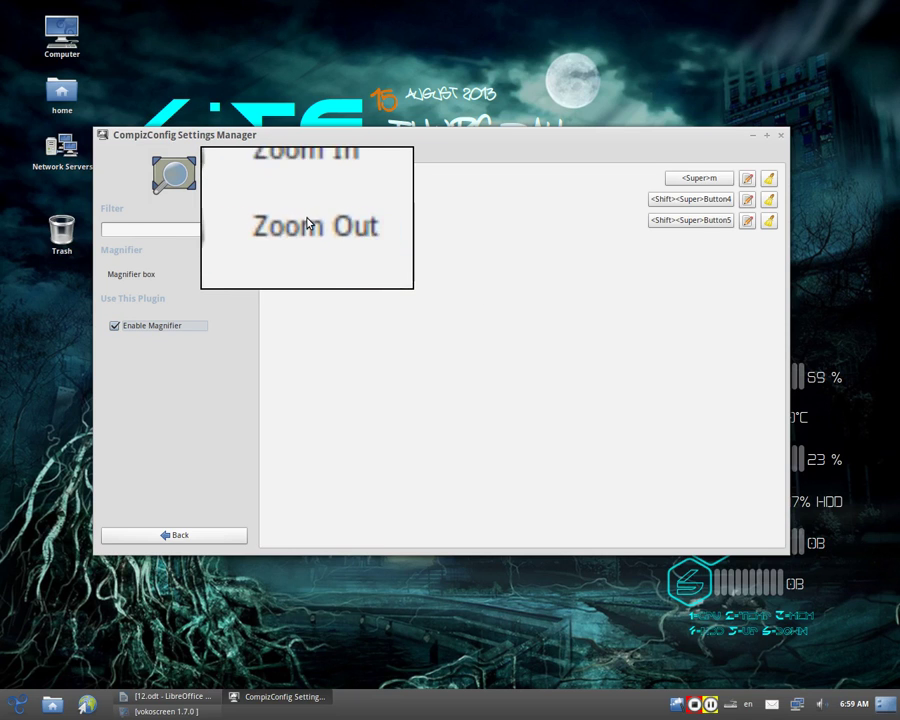
scroll(308, 220, up, 4)
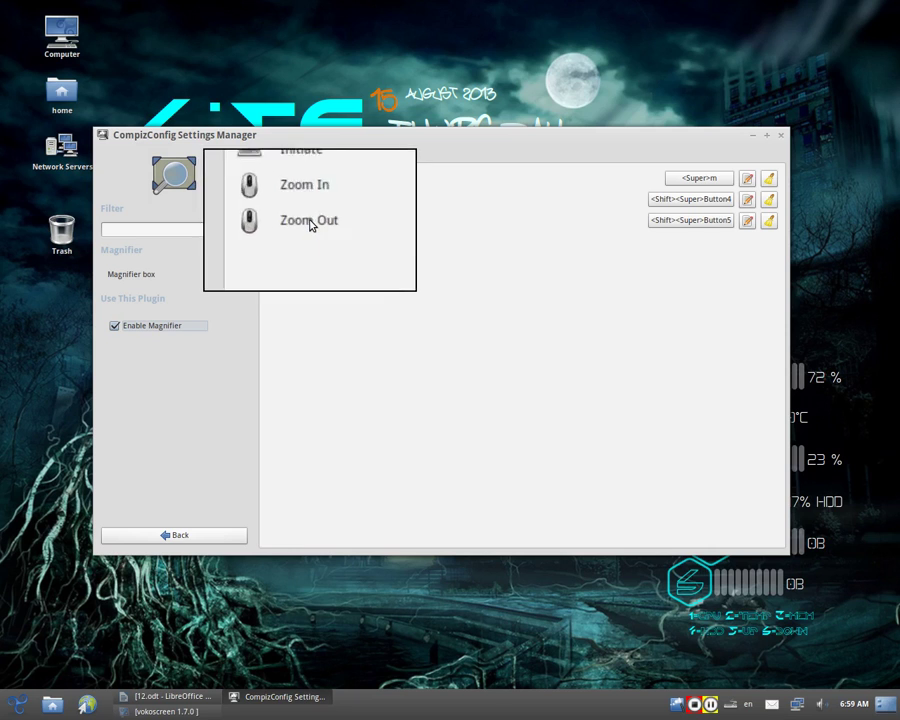
scroll(308, 220, down, 4)
key(super+m)
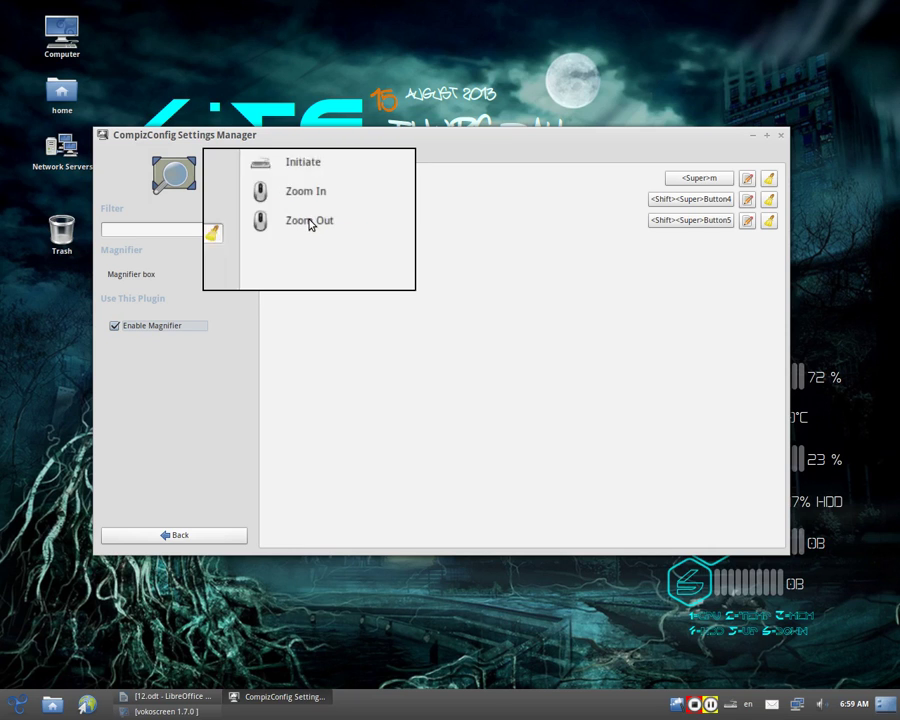
key(super+m)
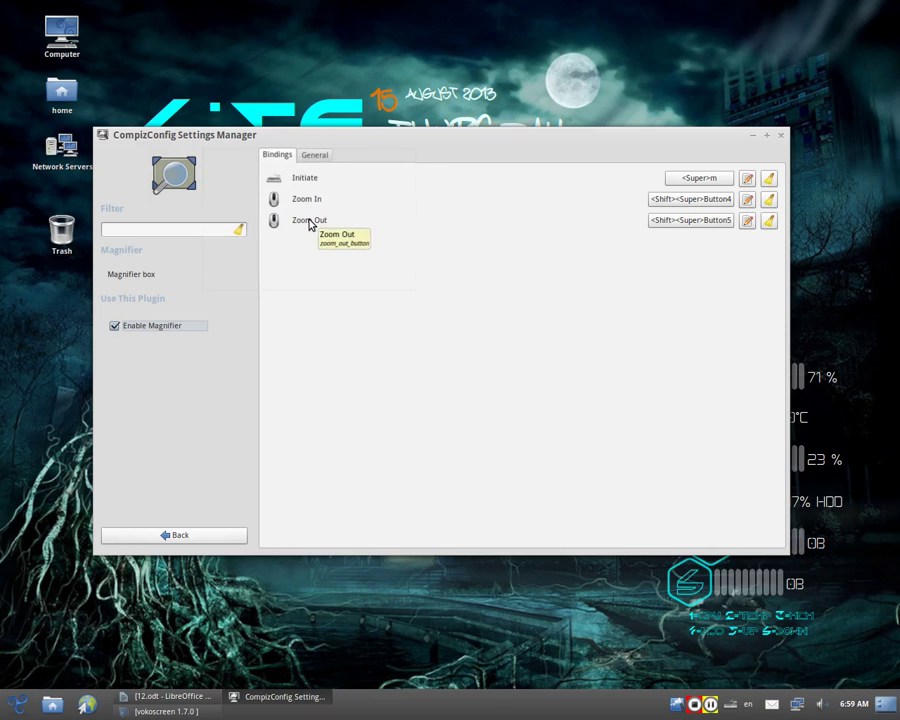
click(176, 536)
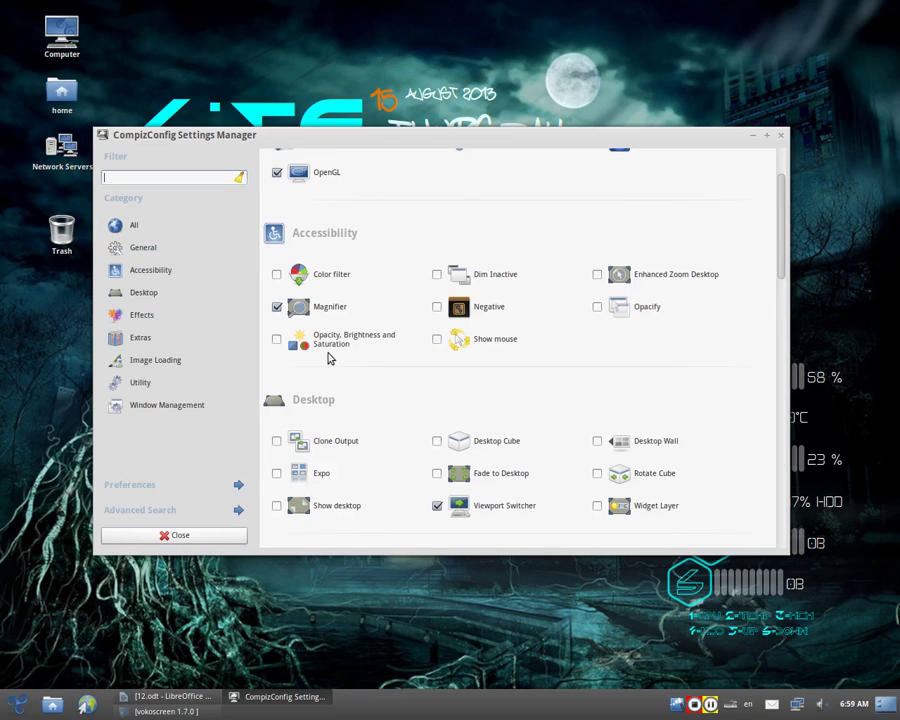
- Enable the Desktop Cube and Rotate Cube plugins in the Desktop category and 3D Windows in the Effects category
scroll(440, 374, down, 3)
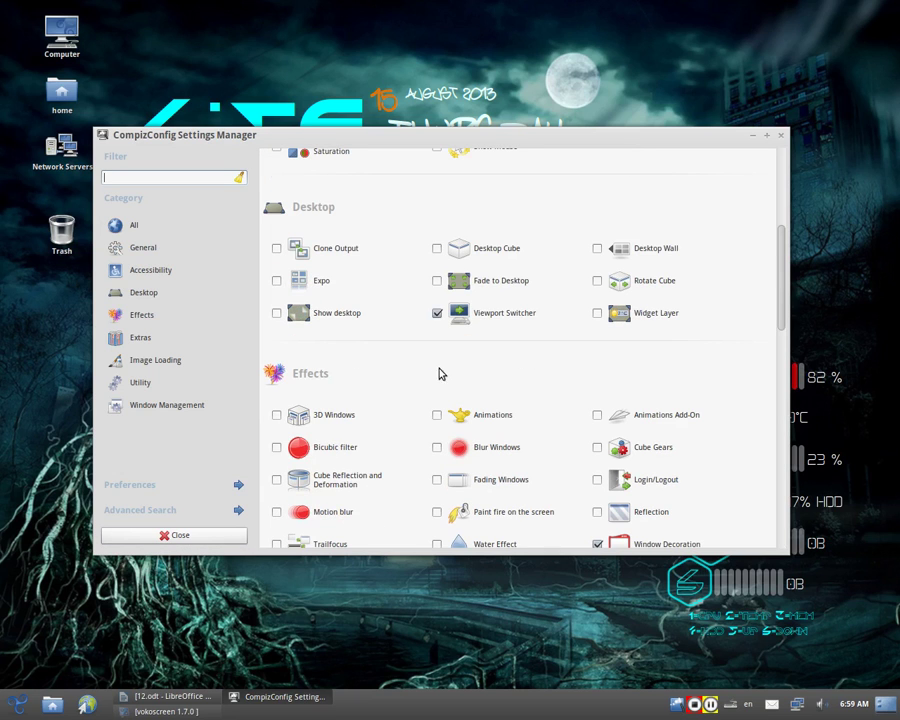
click(438, 250)
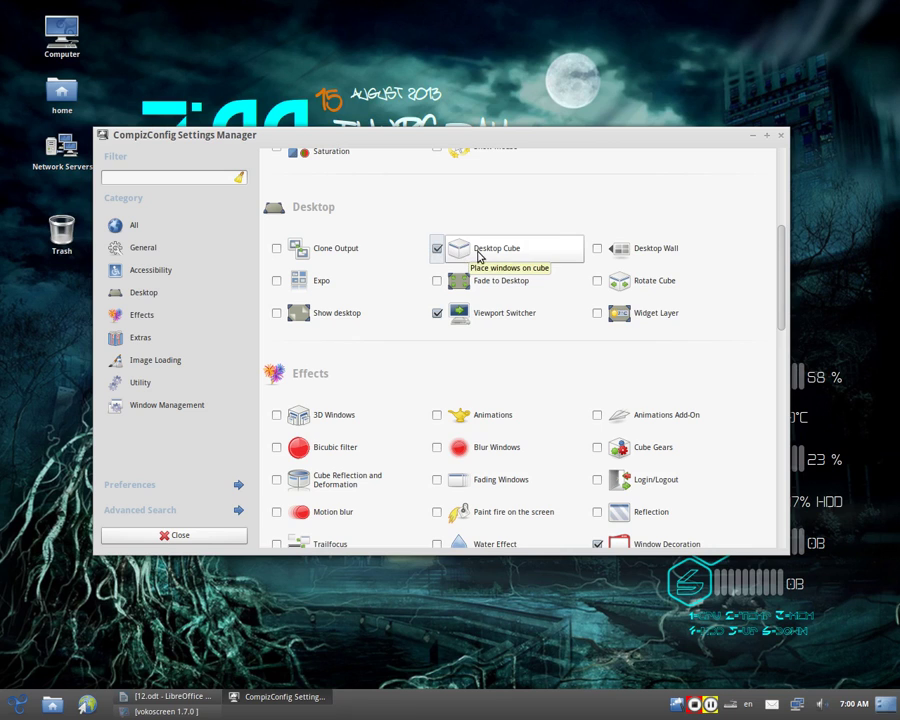
click(598, 283)
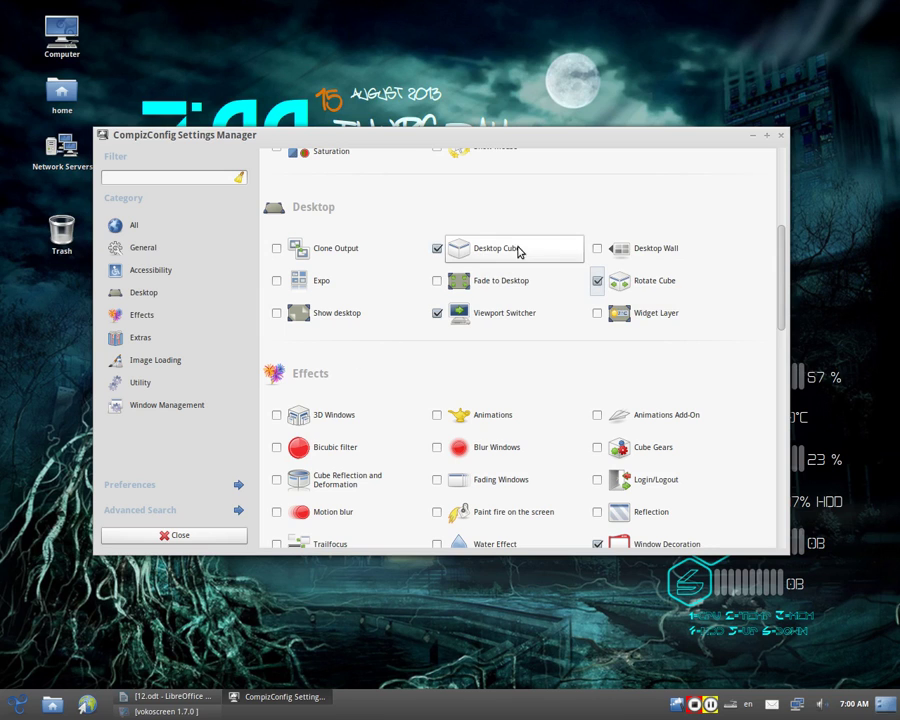
scroll(420, 336, down, 2)
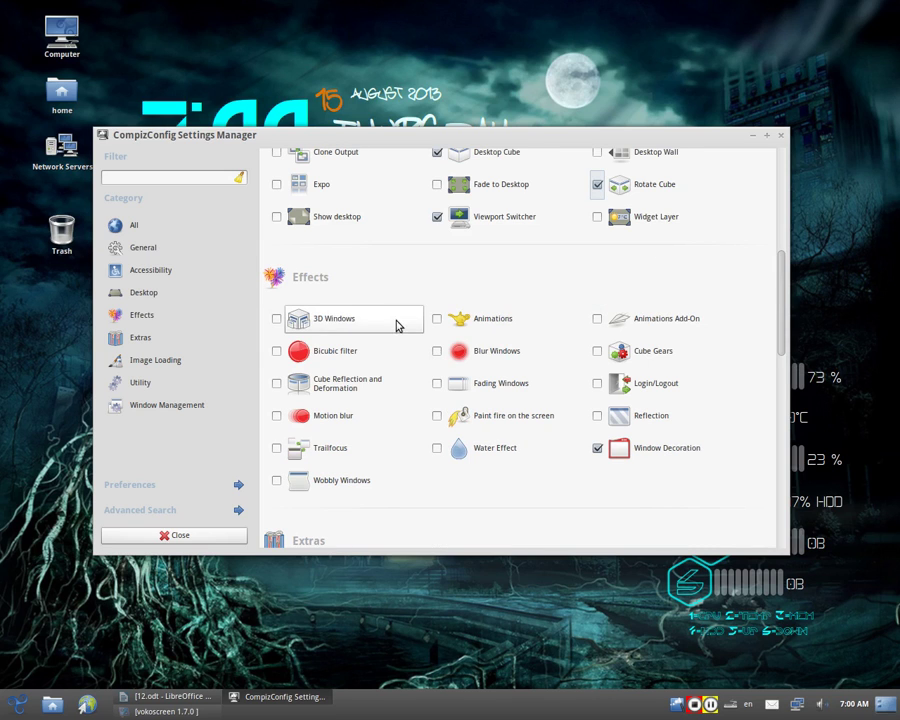
click(277, 319)
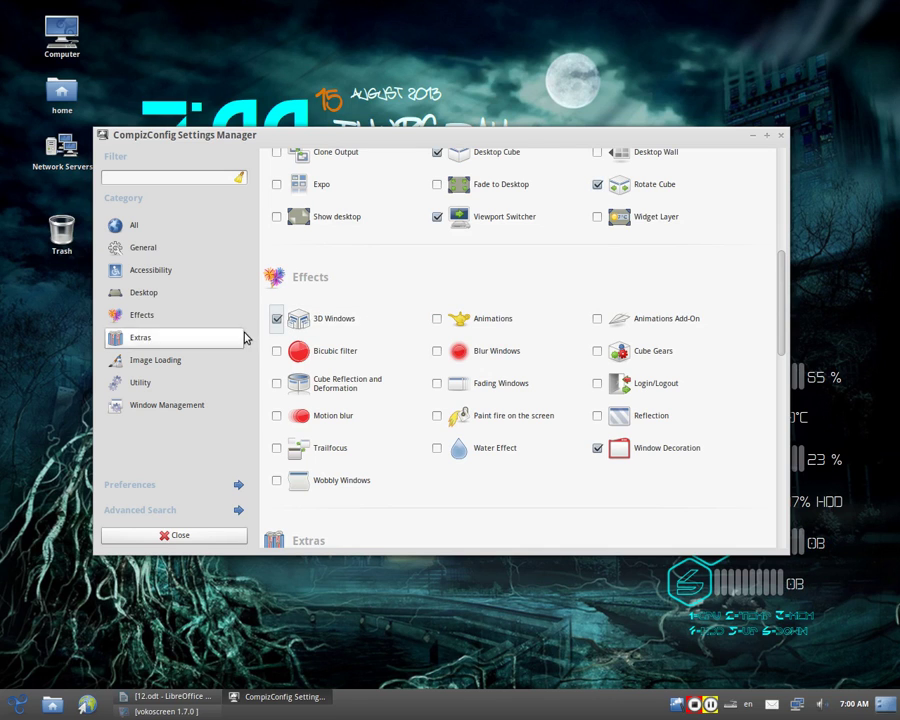
- Open the Desktop Cube settings and test the cube by rotating it through the workspaces and turning it freely
scroll(265, 343, up, 2)
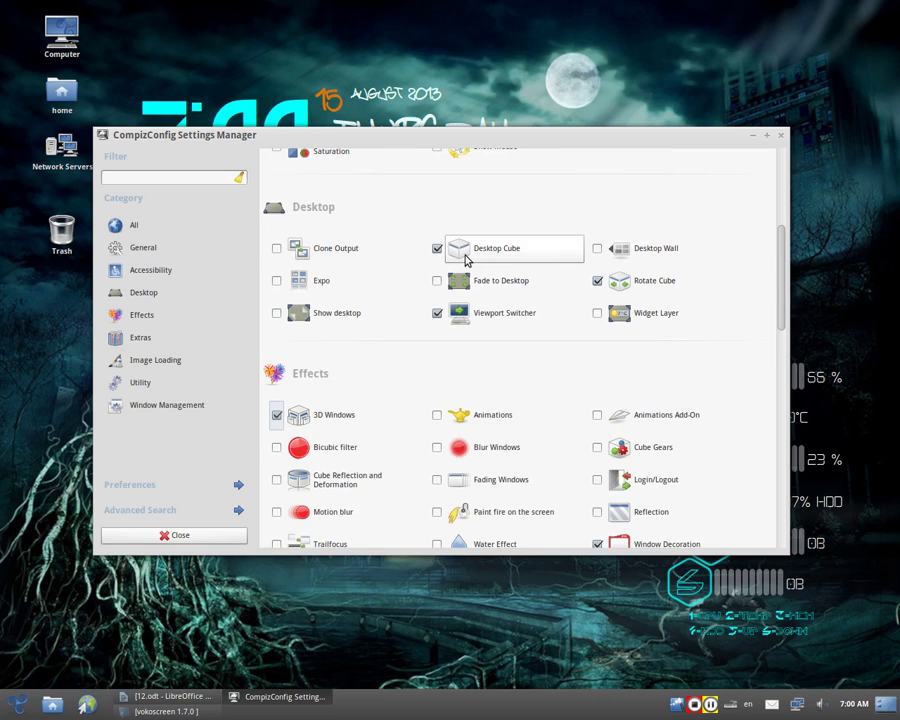
click(508, 262)
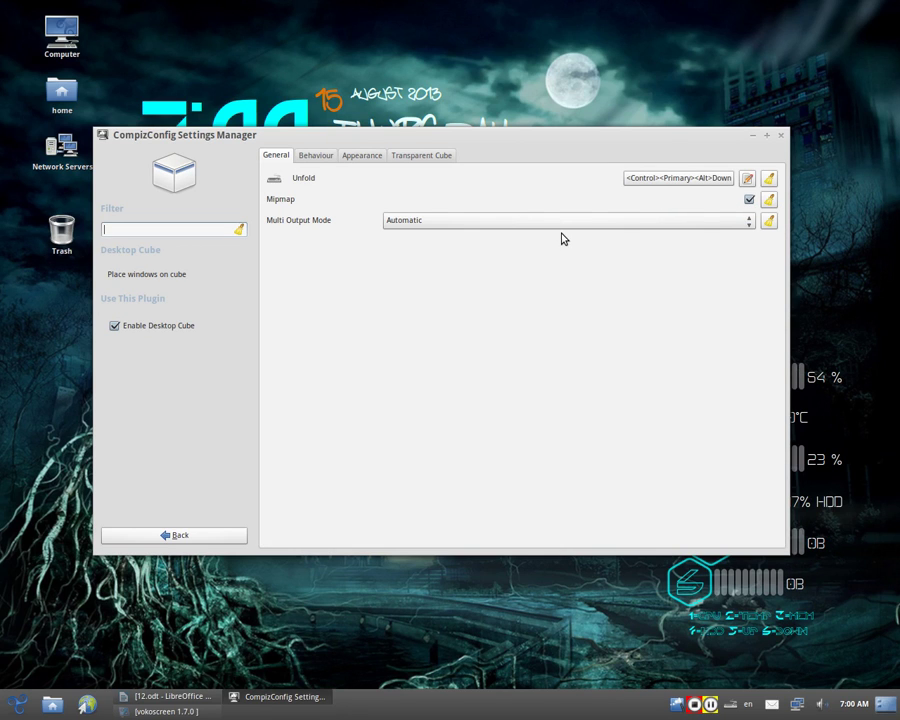
key(ctrl+alt+Left)
key(ctrl+alt+Right)
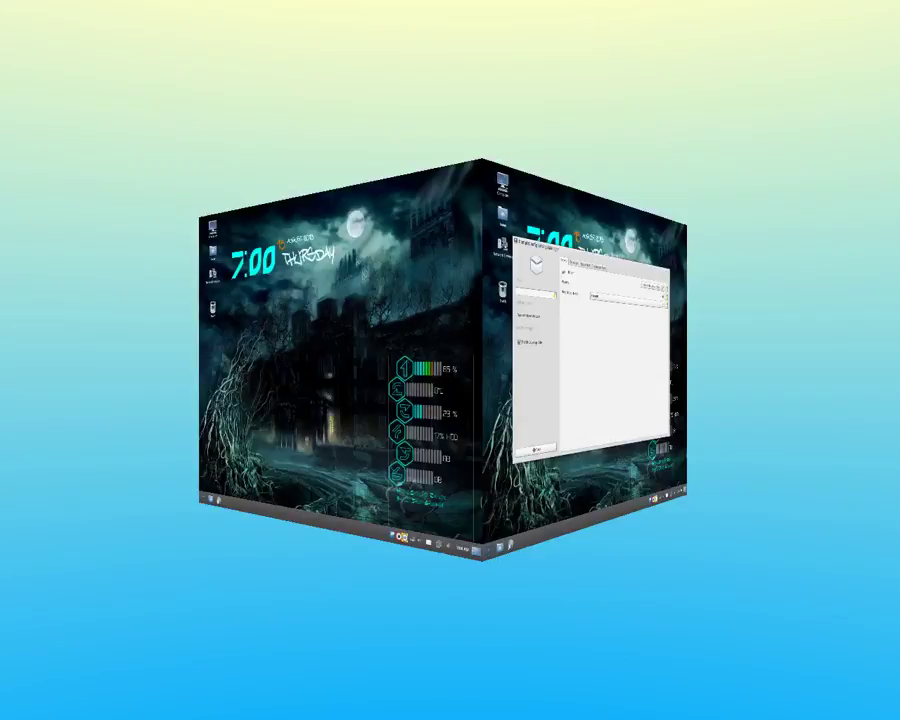
key(ctrl+alt+Left)
key(ctrl+alt+Right)
key(ctrl+alt+Right)
key(ctrl+alt+Right)
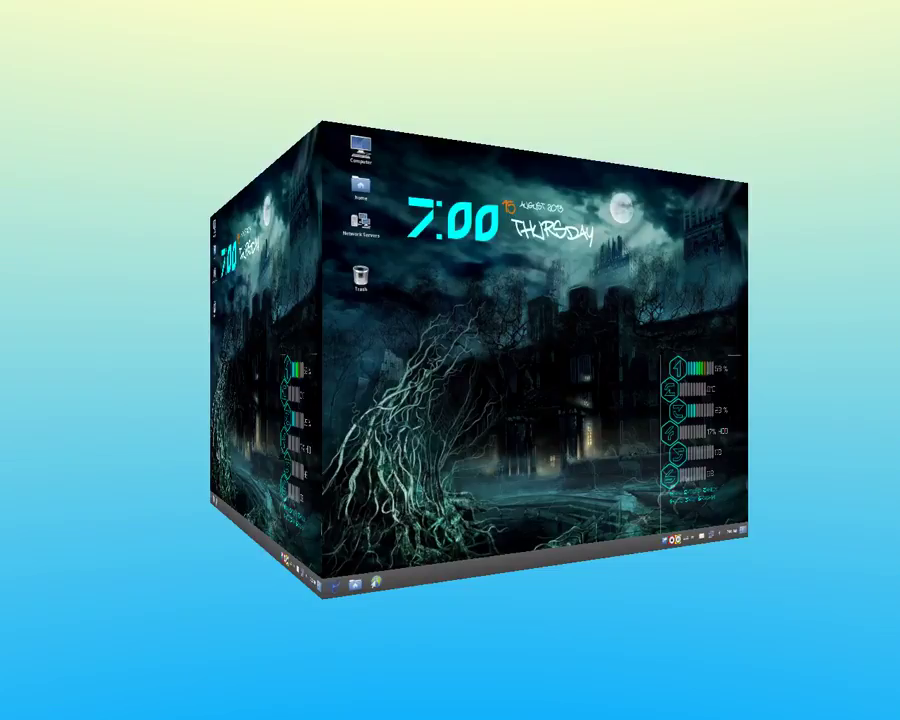
key(ctrl+alt+Right)
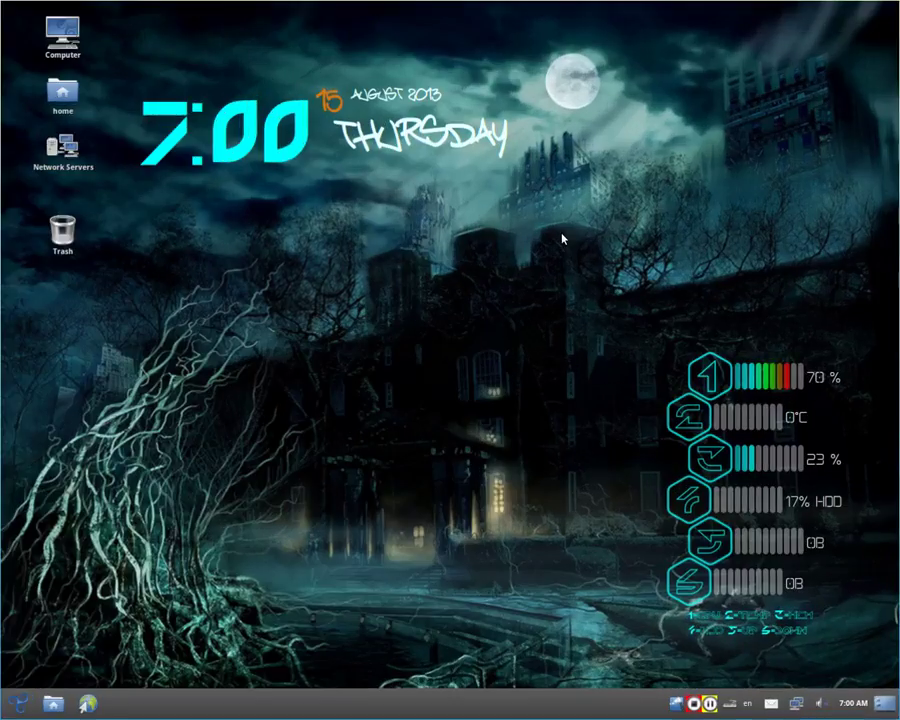
key(ctrl+alt+Right)
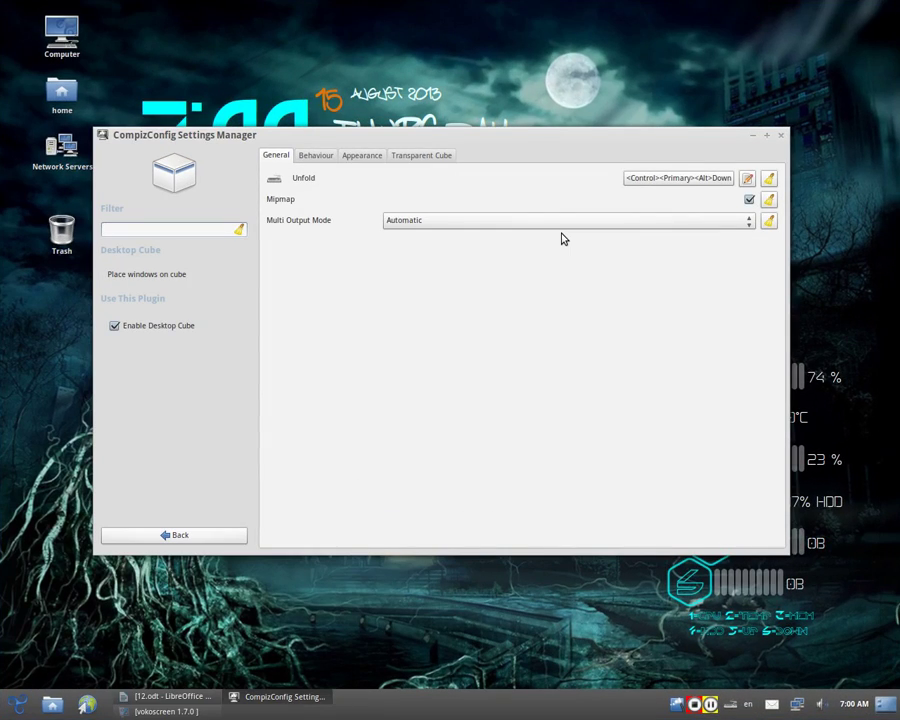
key(ctrl+alt+Right)
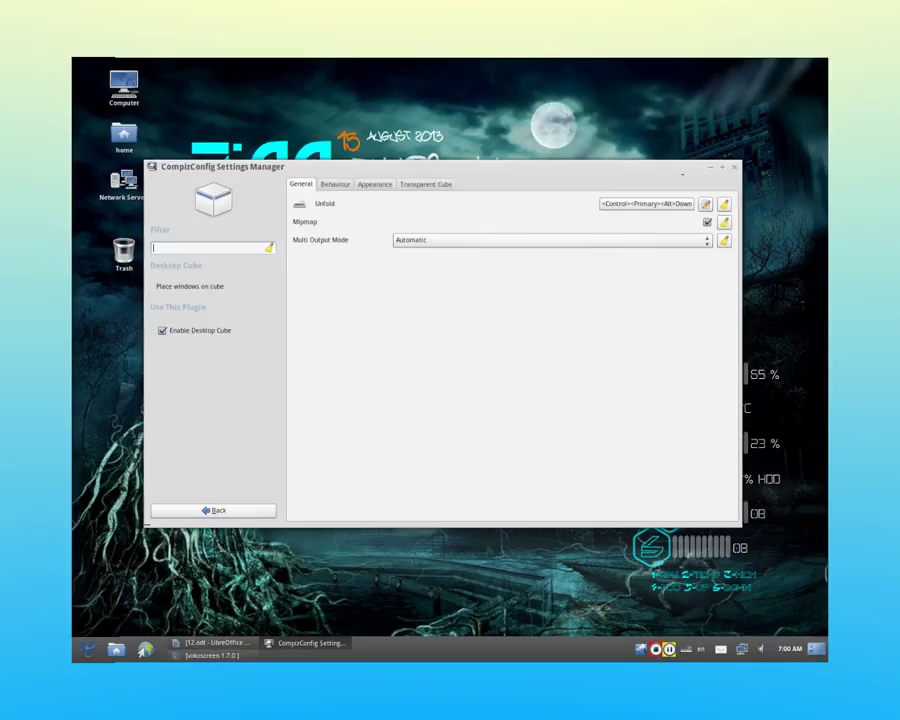
key(ctrl+alt+Right)
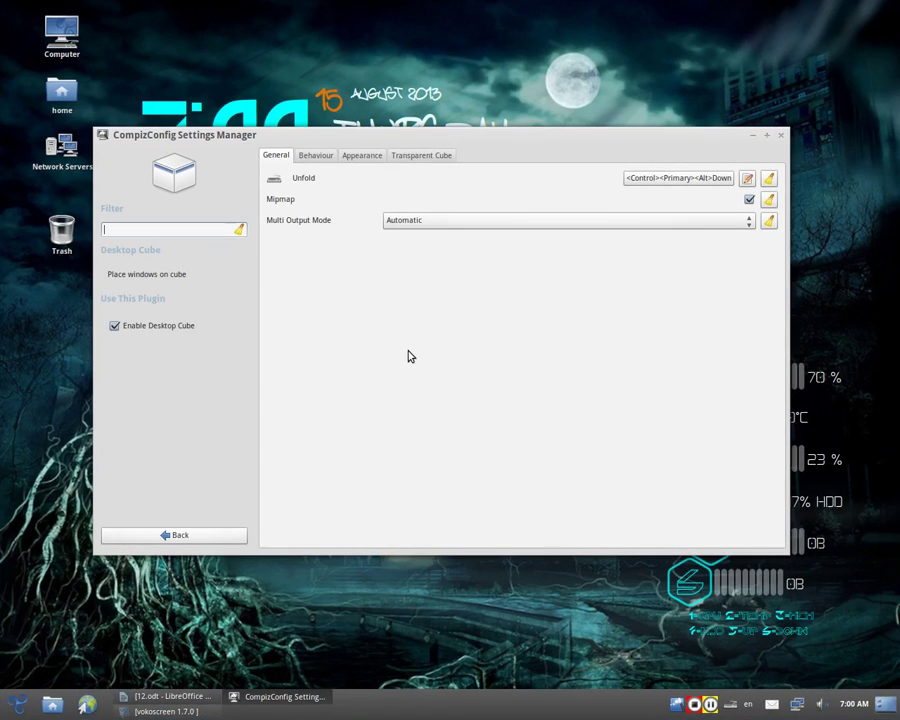
ctrl+alt+drag(370, 358, 450, 358)
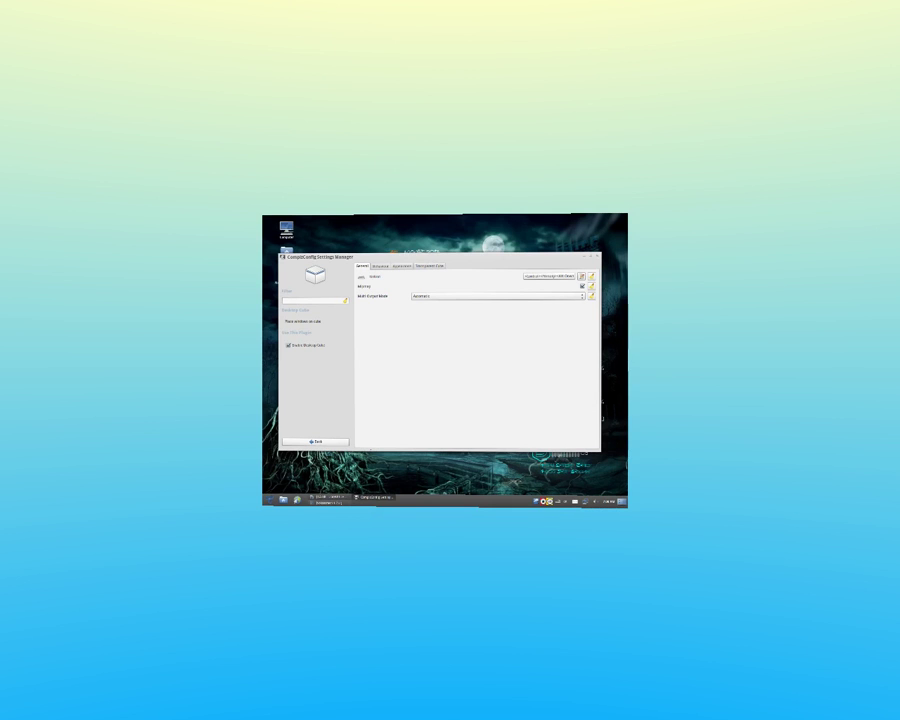
mouse_move(634, 264)
ctrl+alt+mouse_down()
mouse_move(834, 264)
mouse_move(634, 264)
ctrl+alt+mouse_up()
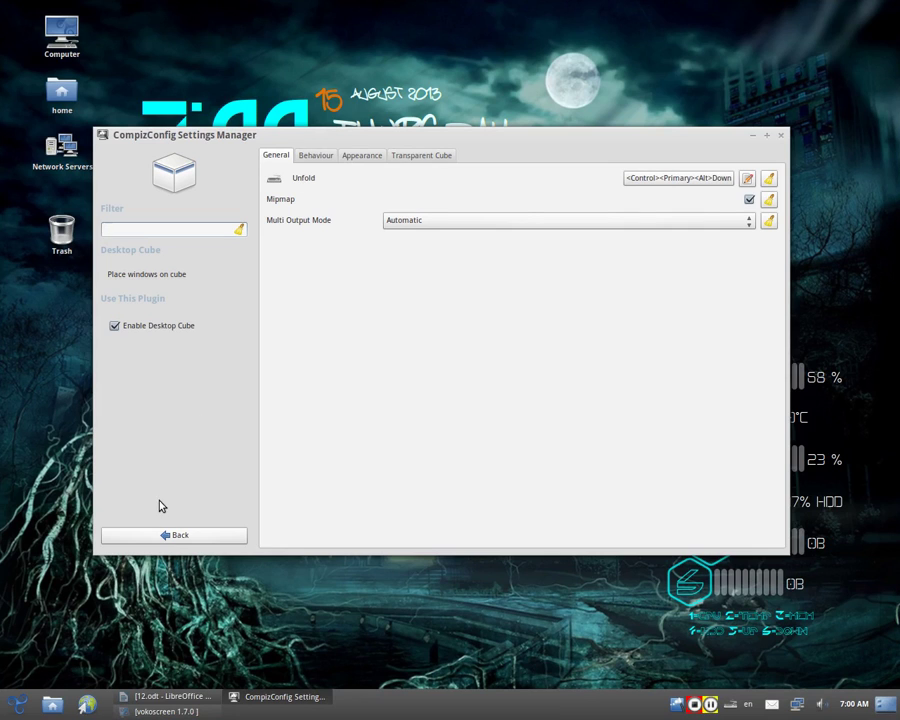
click(363, 163)
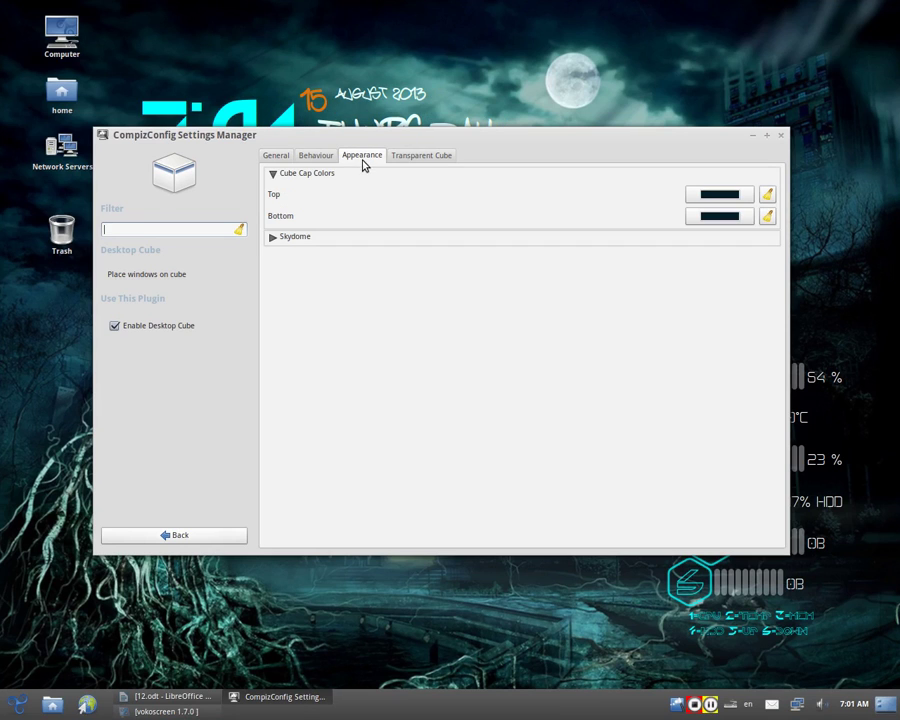
click(277, 239)
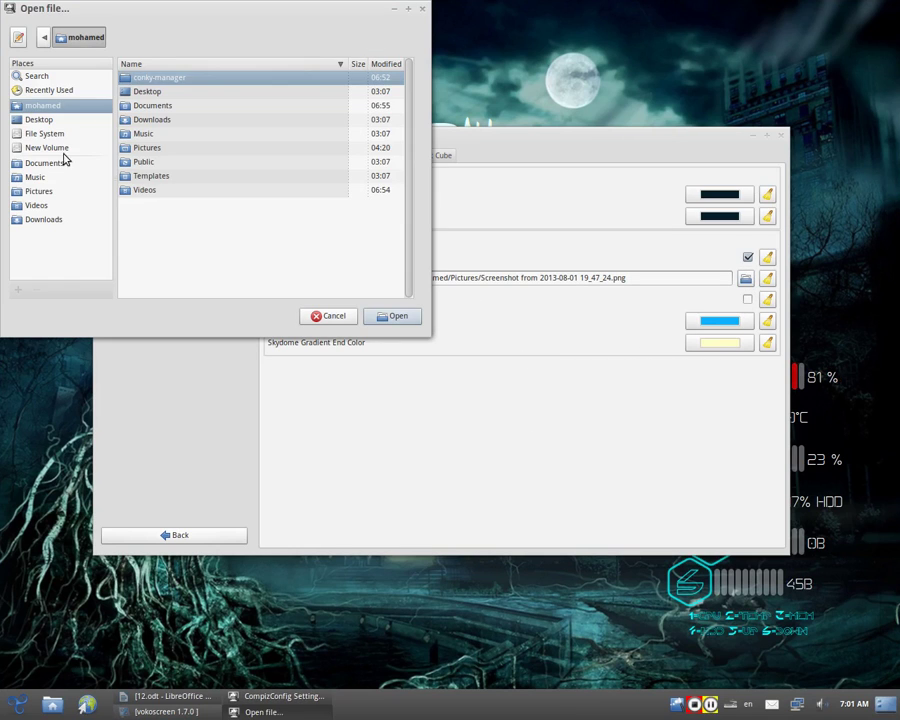
click(205, 148)
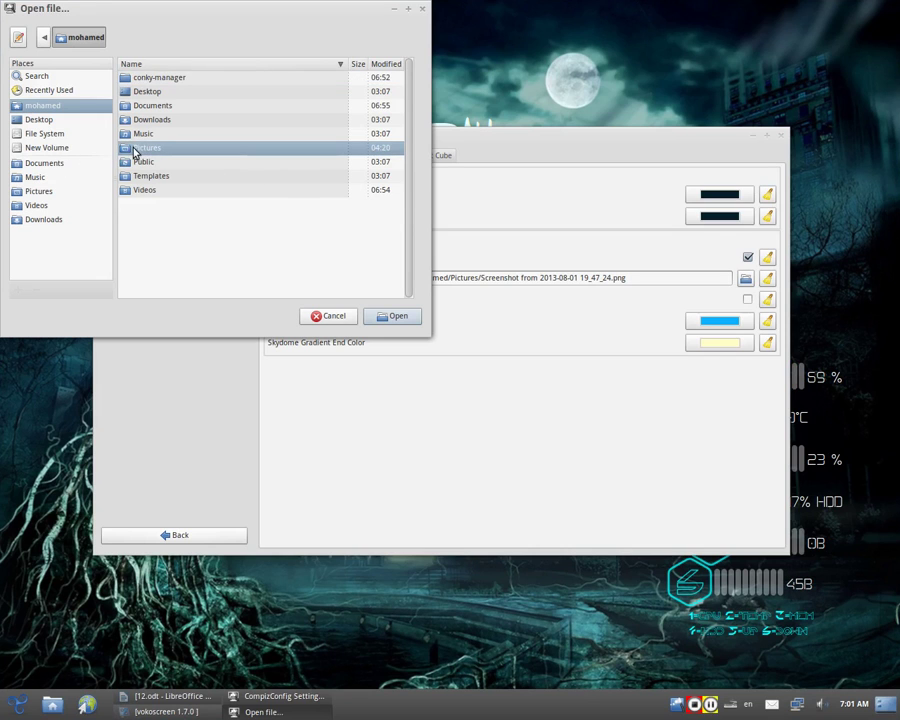
double_click(134, 149)
click(194, 175)
click(198, 149)
click(196, 163)
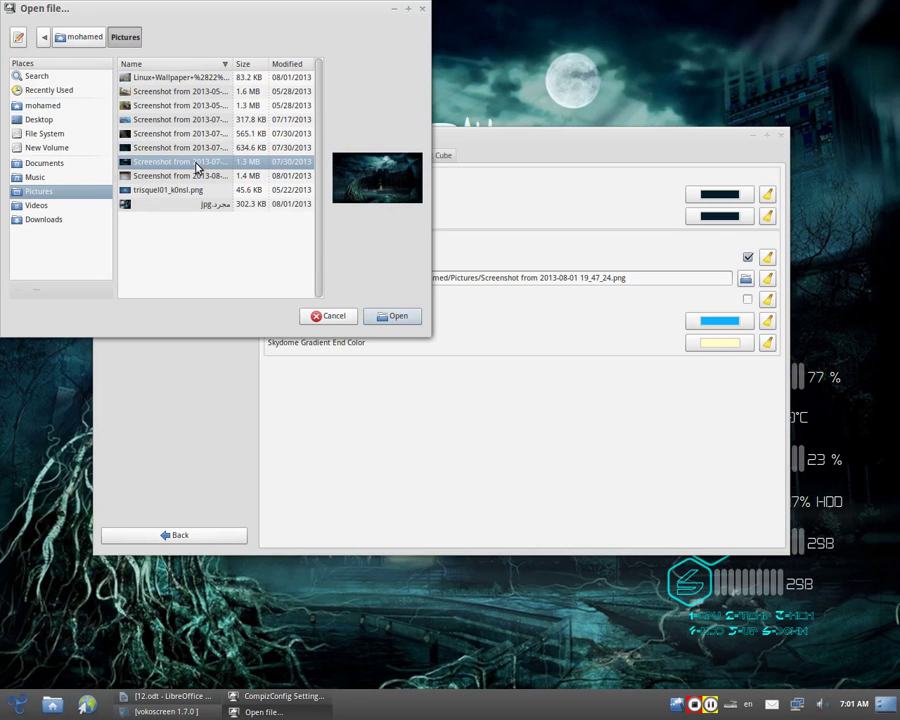
click(203, 176)
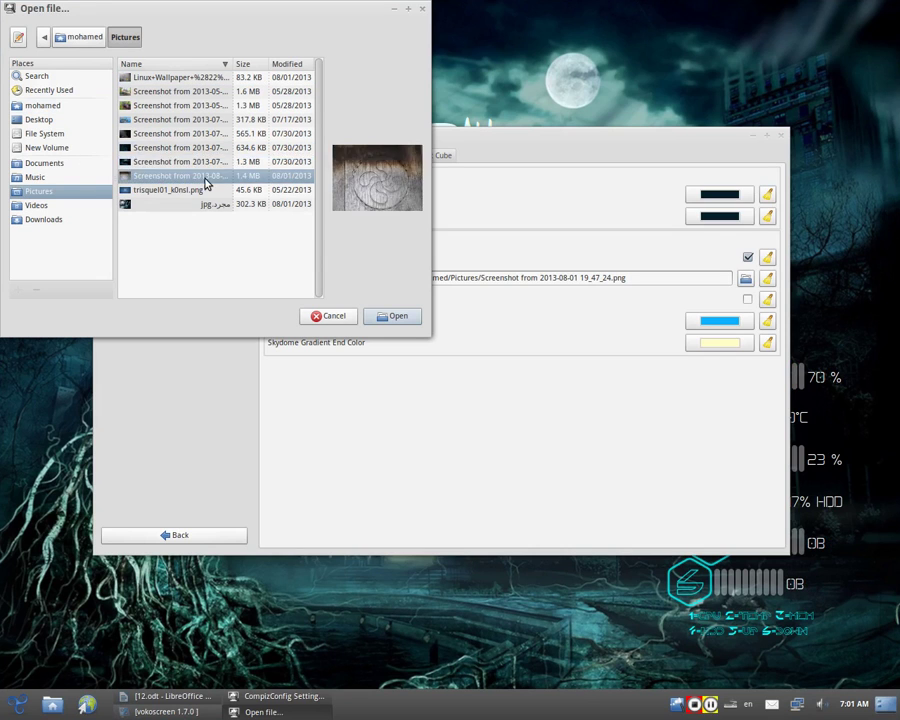
click(400, 318)
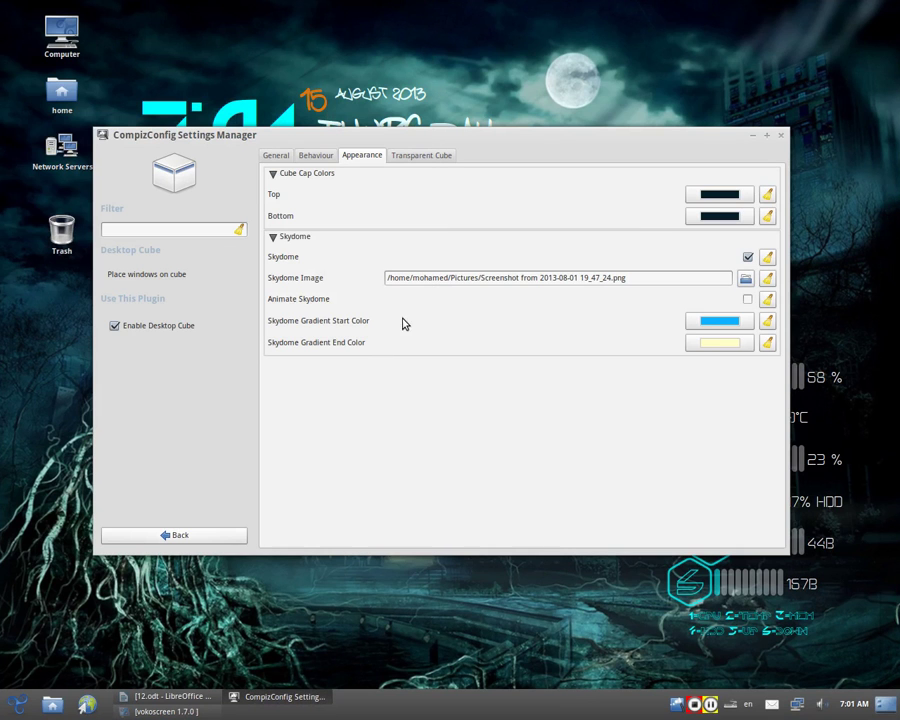
- Rotate the desktop cube to check the Skydome background, and return to the plugin list
ctrl+alt+click(473, 332)
click(748, 258)
ctrl+alt+drag(500, 361, 640, 240)
click(175, 535)
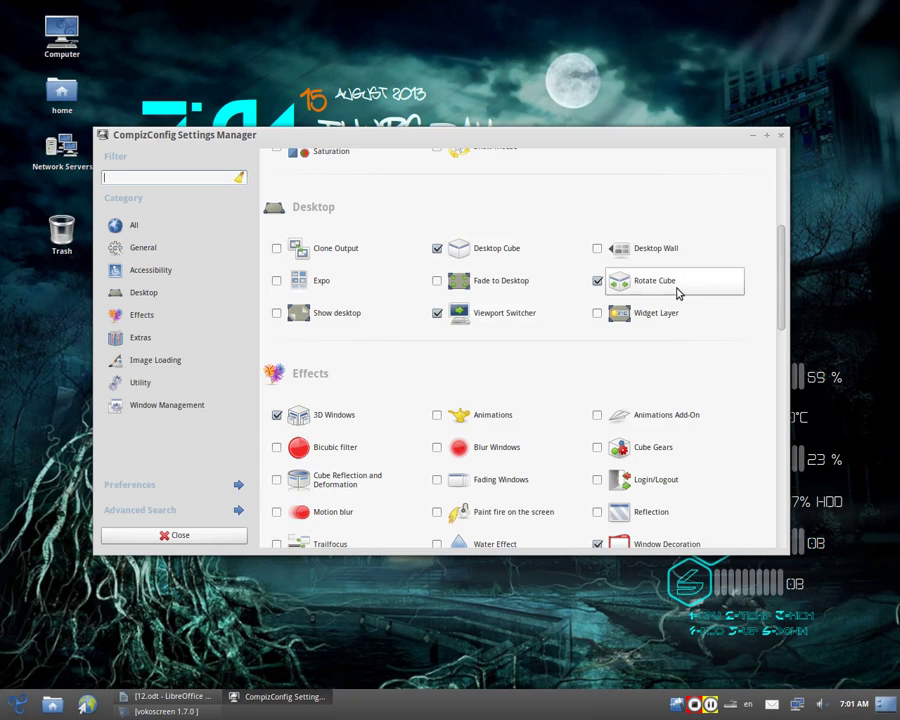
- Open the Rotate Cube settings, try out the cube rotation, and set Zoom to 0.5000
click(638, 290)
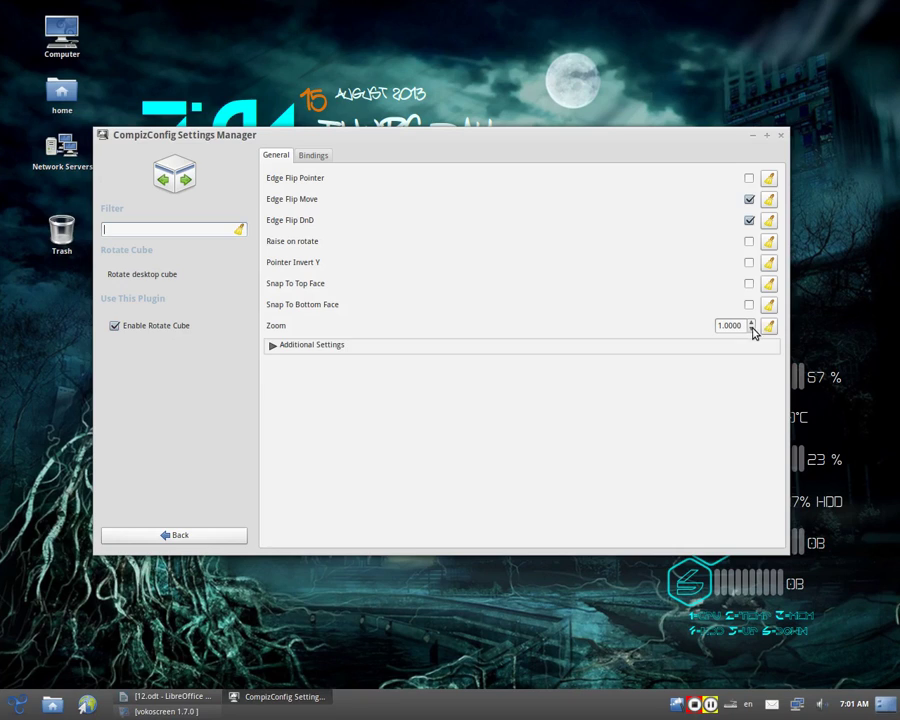
mouse_move(359, 351)
mouse_down()
mouse_move(540, 351)
mouse_move(365, 355)
mouse_move(365, 330)
mouse_move(370, 365)
mouse_up()
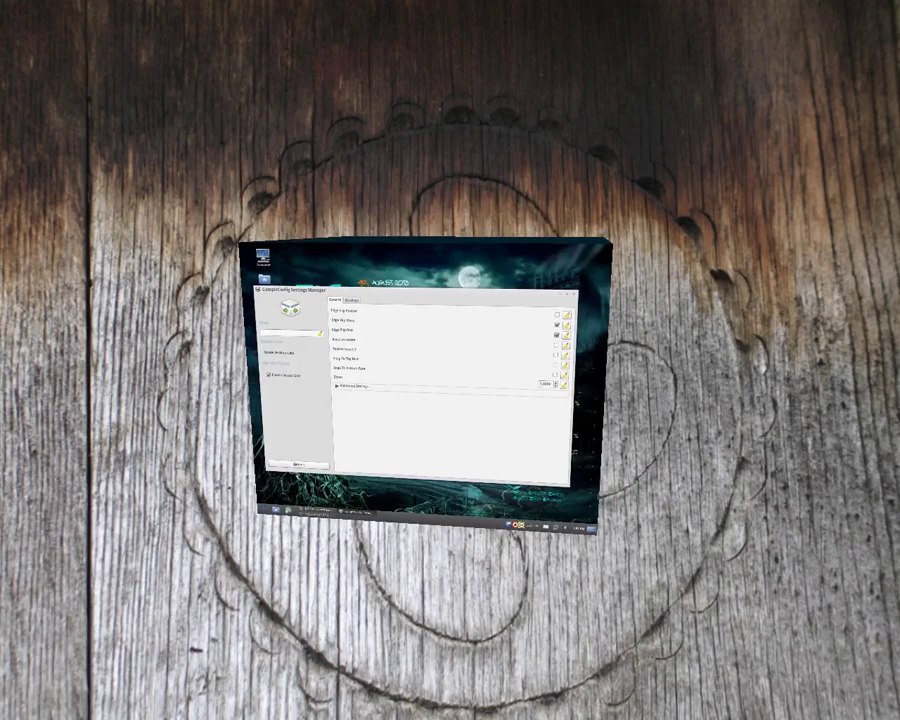
click(752, 329)
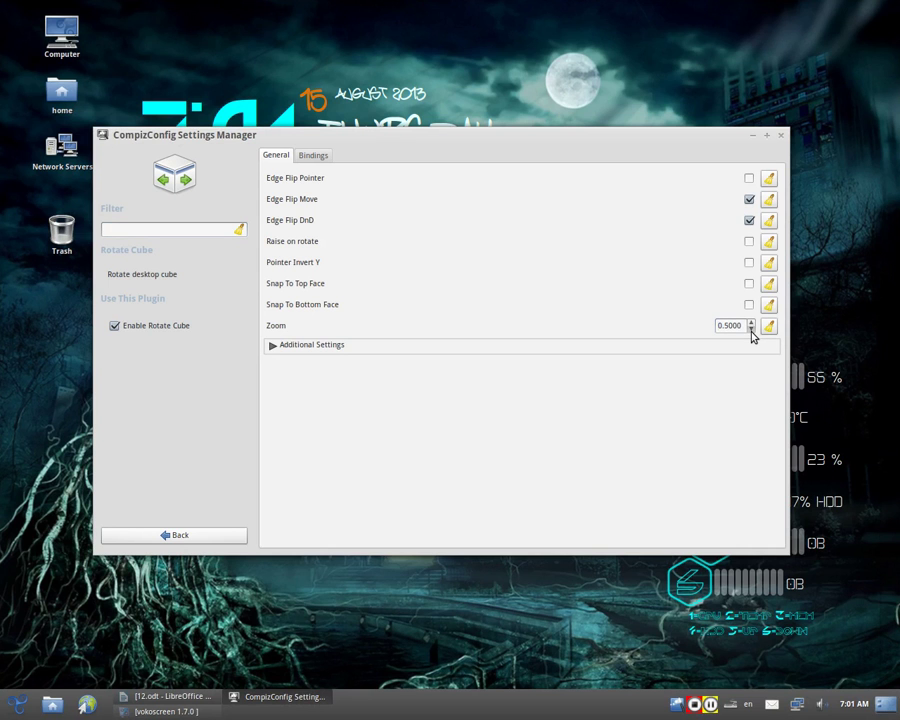
- Rotate the desktop cube in several directions to check the new zoom setting, and return to the plugin list
mouse_move(798, 368)
mouse_down()
mouse_move(890, 370)
mouse_move(790, 385)
mouse_move(795, 375)
mouse_move(700, 330)
mouse_move(795, 420)
mouse_move(800, 480)
mouse_move(800, 375)
mouse_up()
drag(720, 340, 783, 408)
scroll(752, 327, up, 3)
mouse_move(698, 365)
mouse_down()
mouse_move(795, 370)
mouse_move(720, 300)
mouse_move(700, 390)
mouse_up()
drag(620, 360, 583, 388)
click(163, 535)
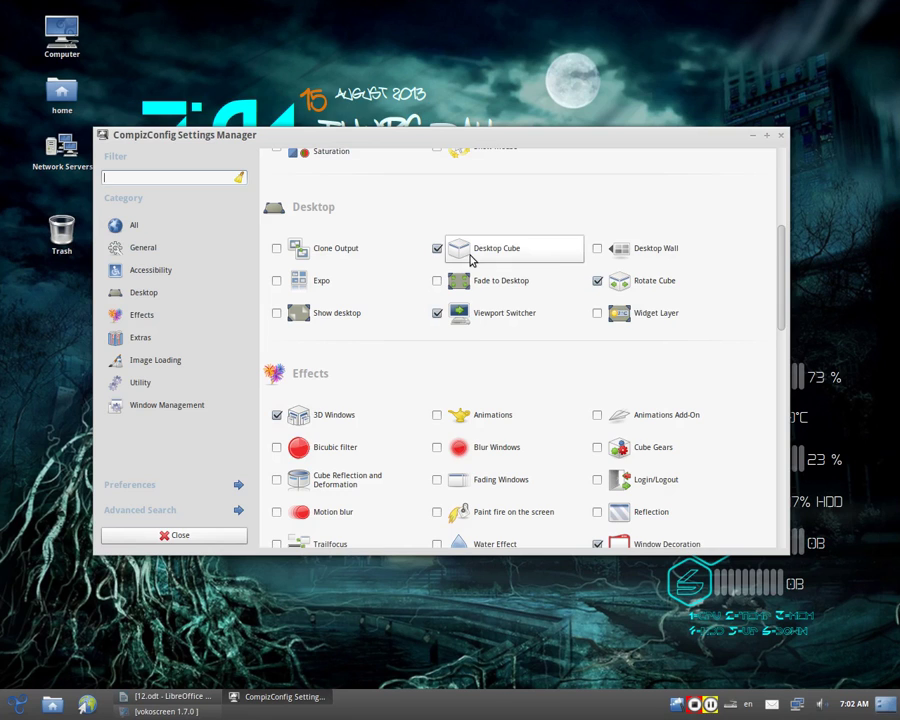
- Open the 3D Windows settings and rotate the cube to view the elevated windows, shifting the settings window slightly
click(352, 418)
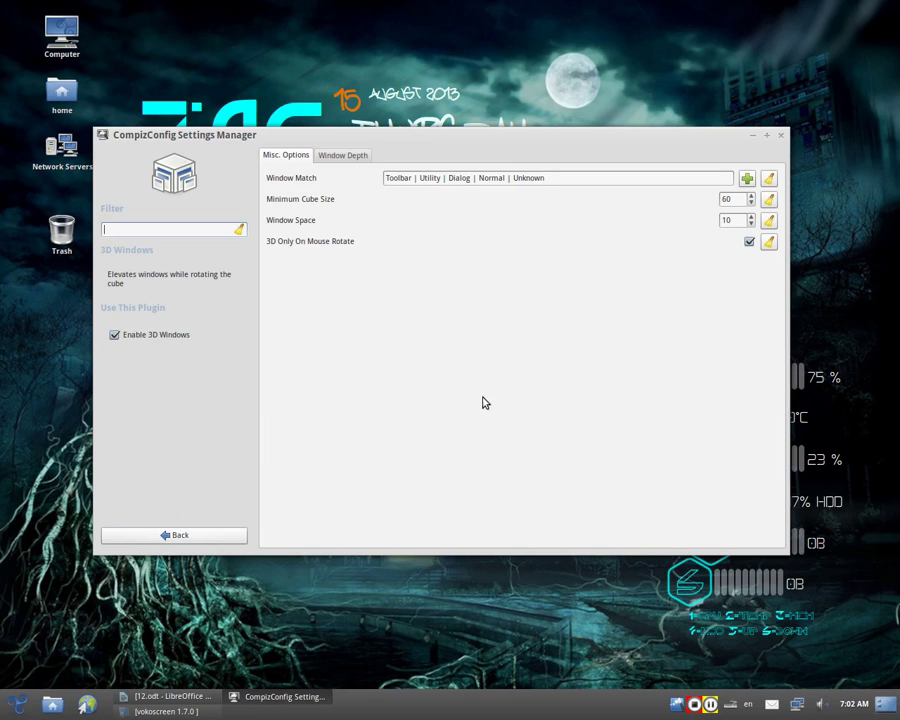
drag(367, 381, 450, 197)
drag(321, 137, 339, 139)
drag(220, 273, 430, 360)
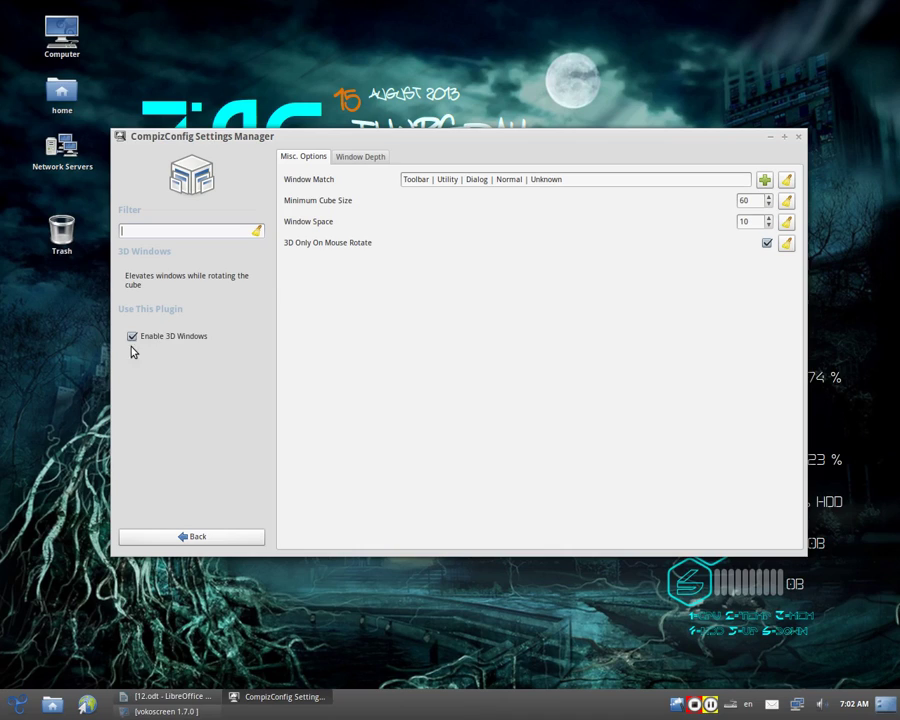
- Disable 3D Windows and re-enable it, rotating the cube in each state to compare the effect
click(132, 337)
drag(163, 372, 172, 392)
drag(450, 376, 270, 350)
click(160, 336)
drag(226, 382, 170, 450)
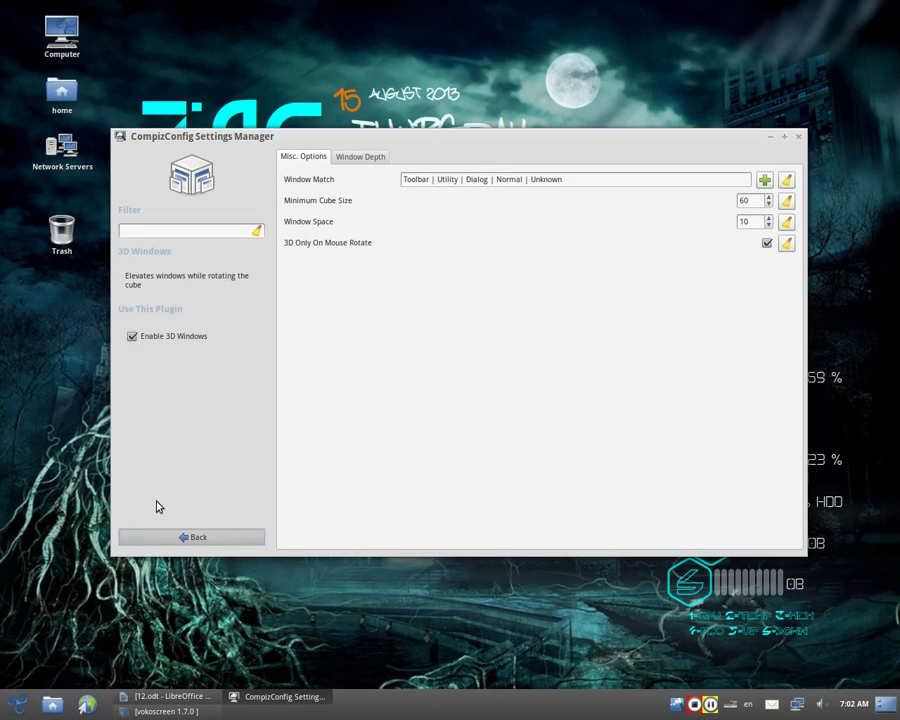
- Open the Animations plugin settings and enable Animations together with the required Regex Matching plugin
click(192, 537)
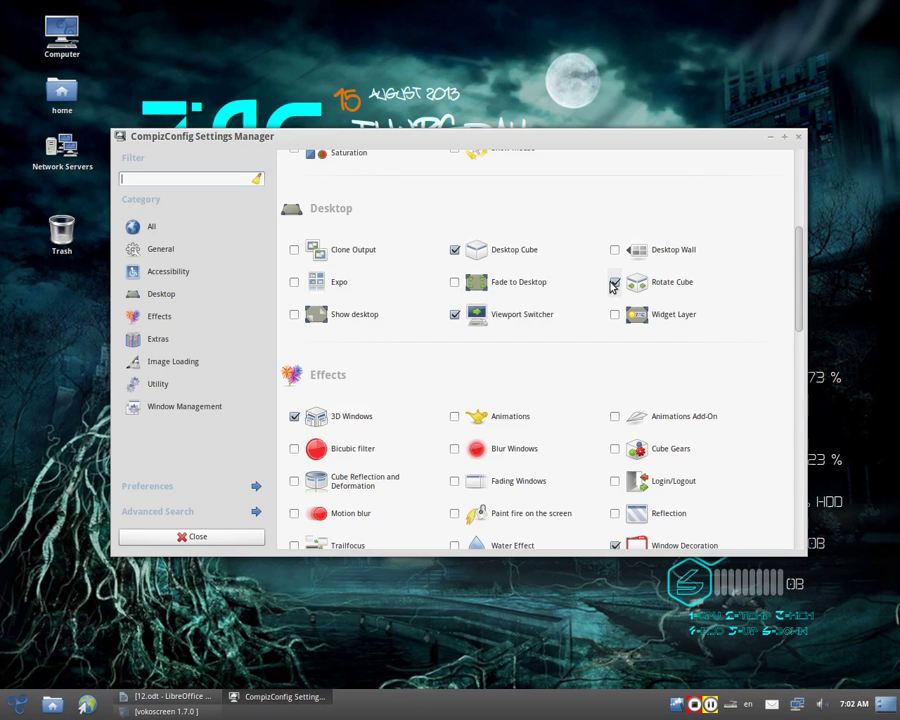
scroll(460, 276, down, 2)
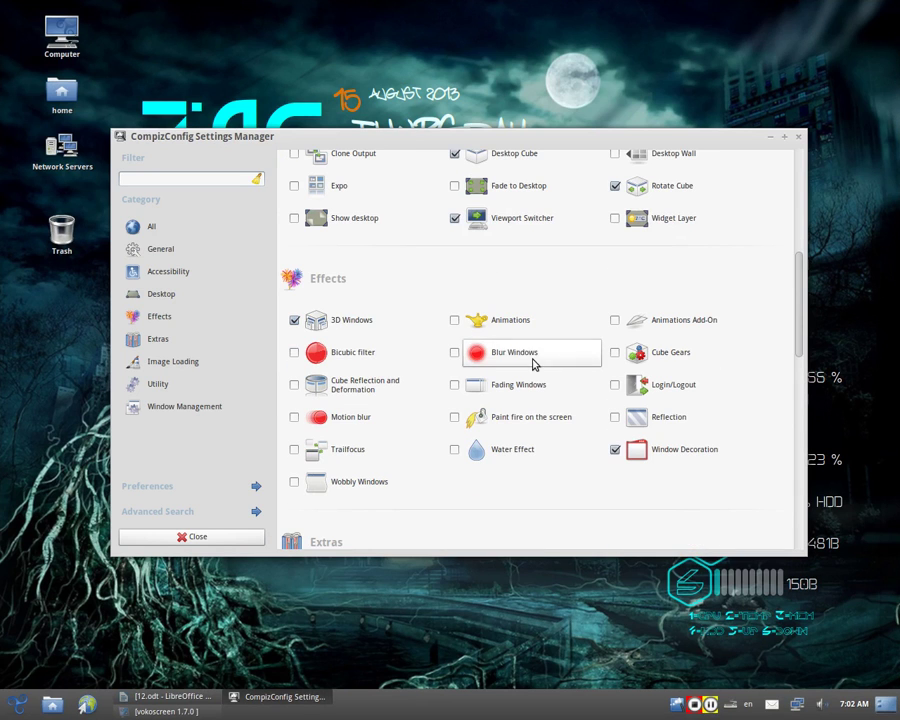
click(485, 318)
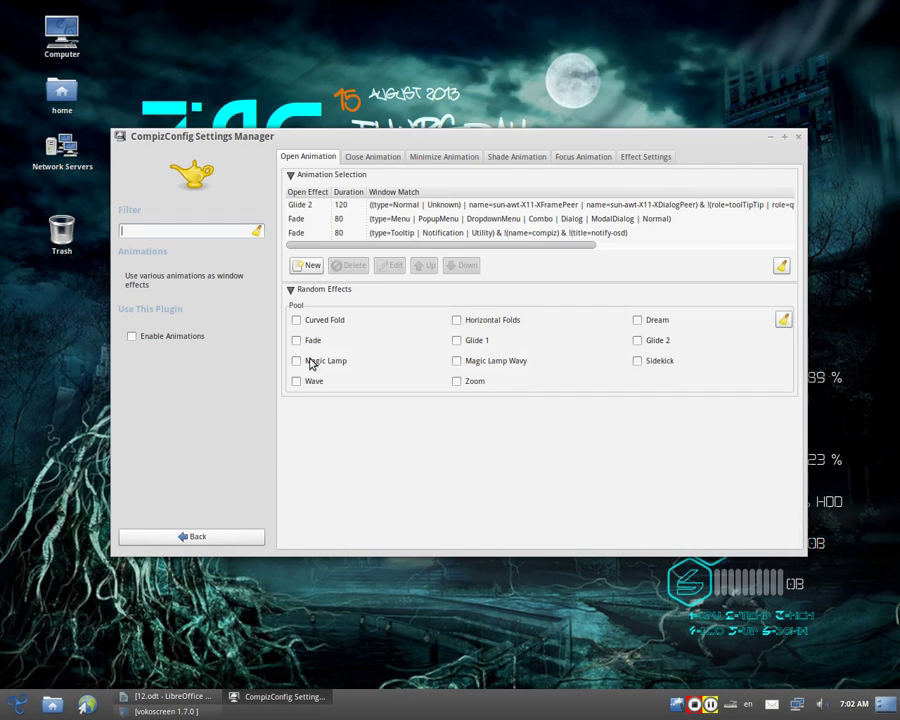
click(195, 539)
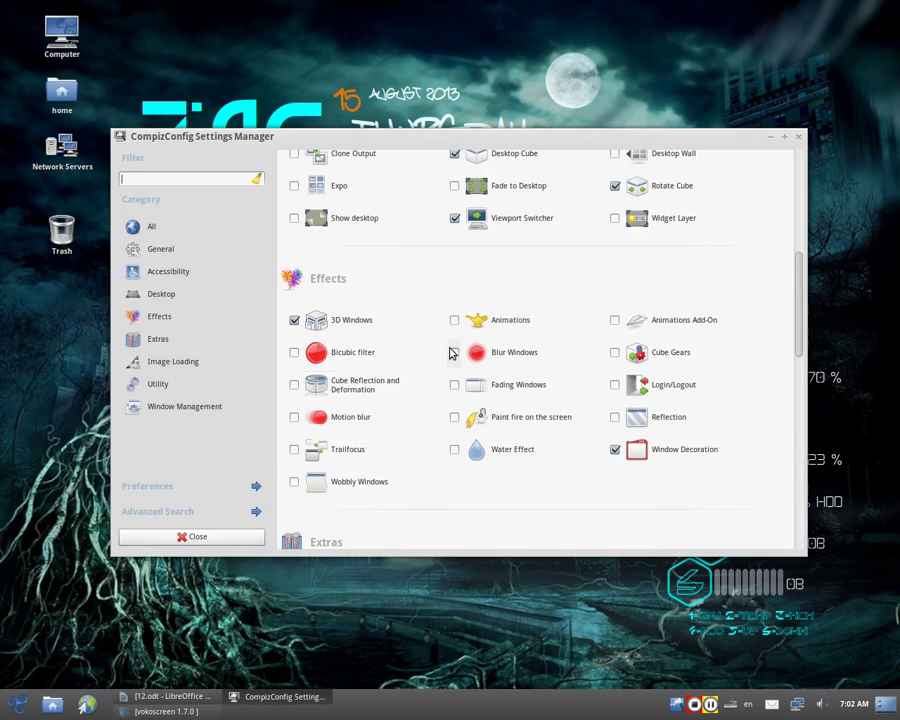
key(Return)
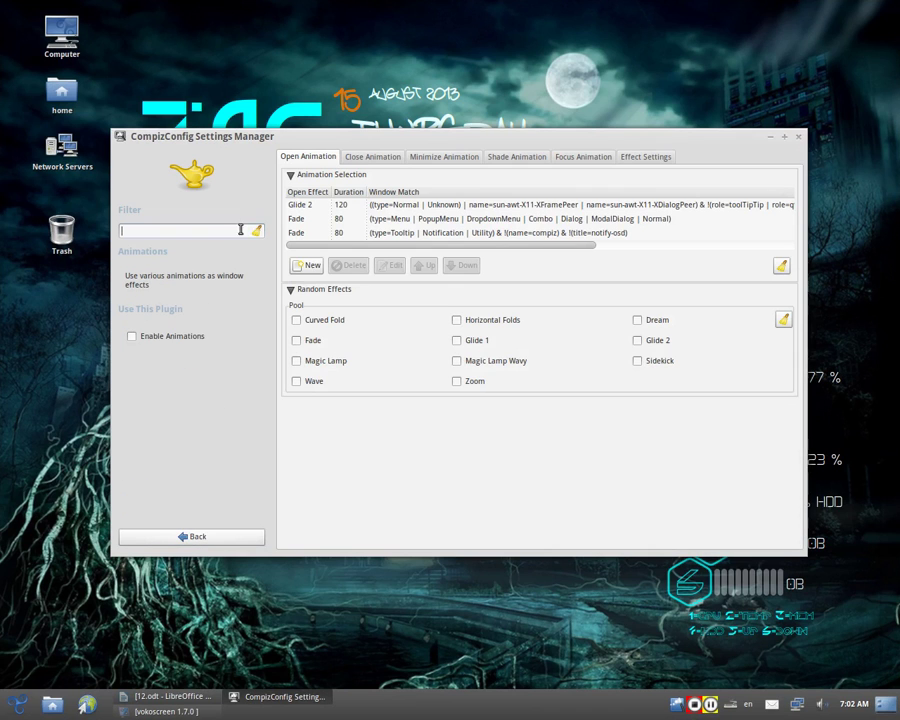
click(134, 336)
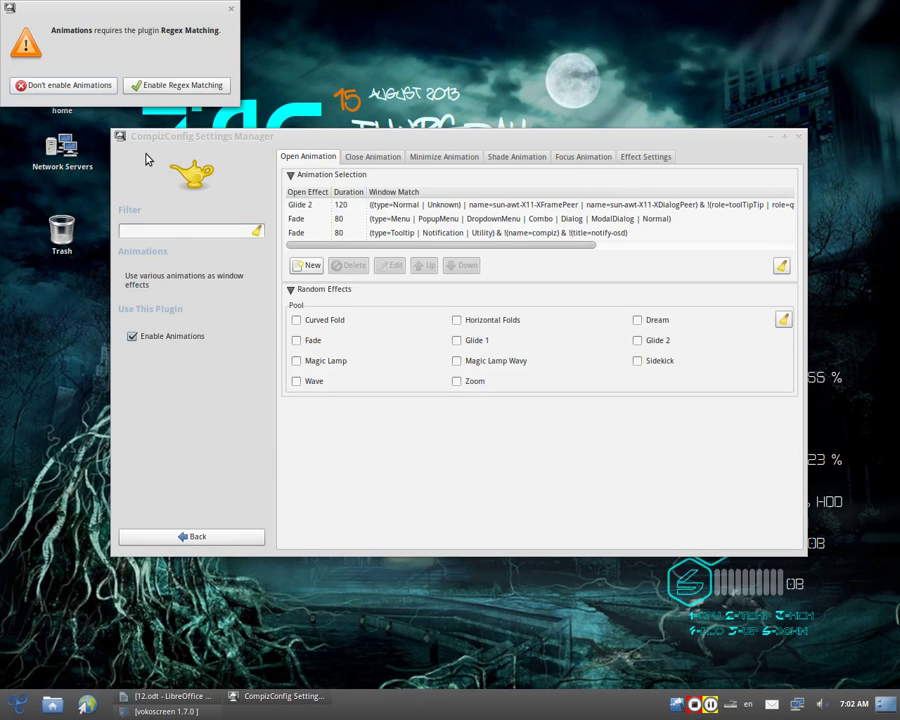
click(164, 88)
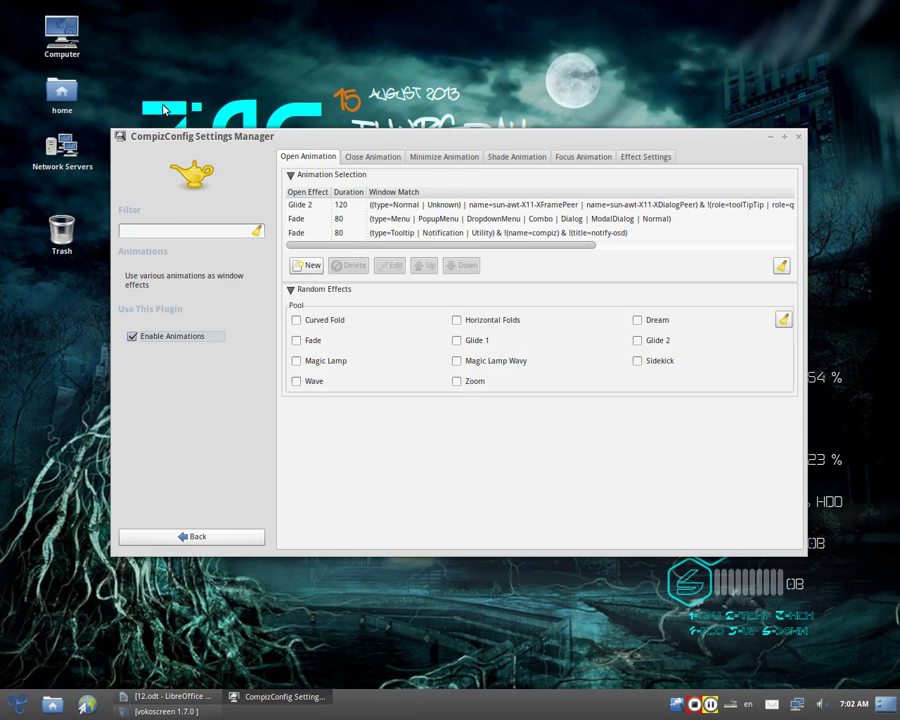
- Turn on Random Animations For All Events, test it by minimizing and restoring the open windows, and return to the plugin list
click(643, 160)
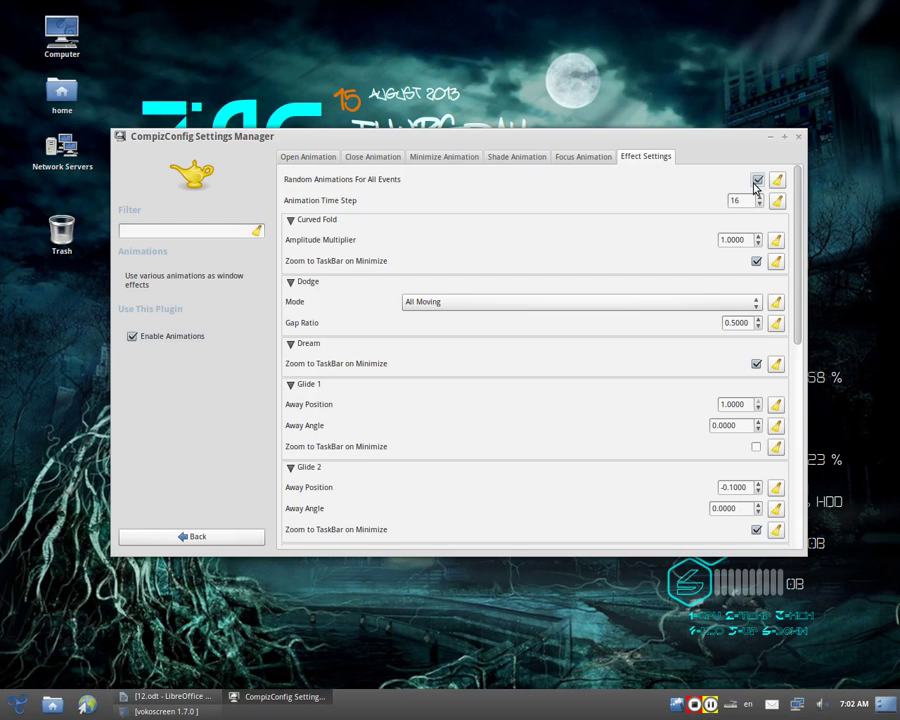
click(245, 694)
click(267, 699)
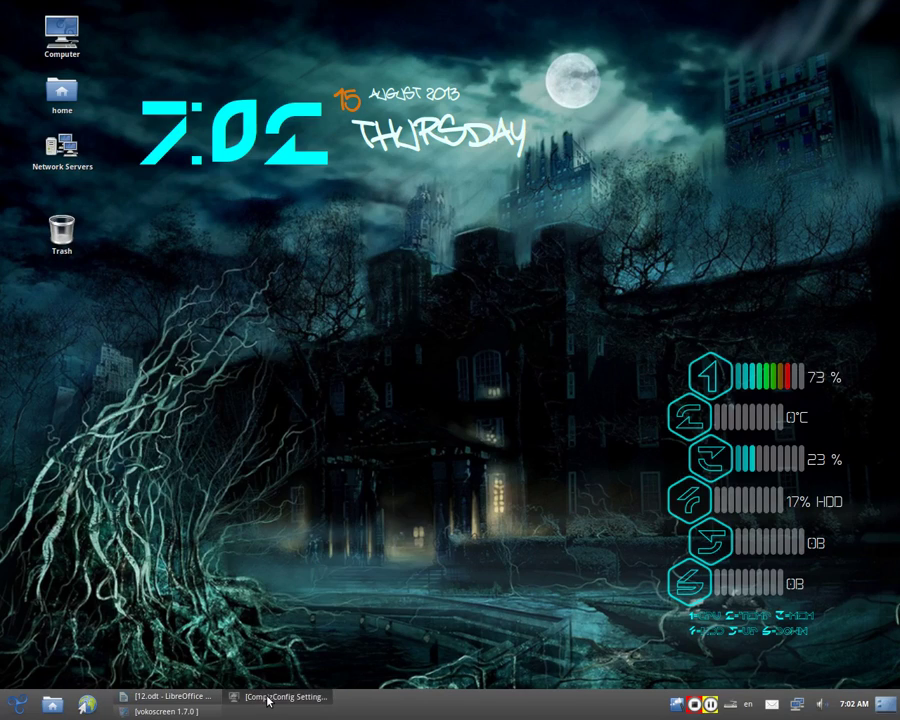
click(265, 697)
click(196, 697)
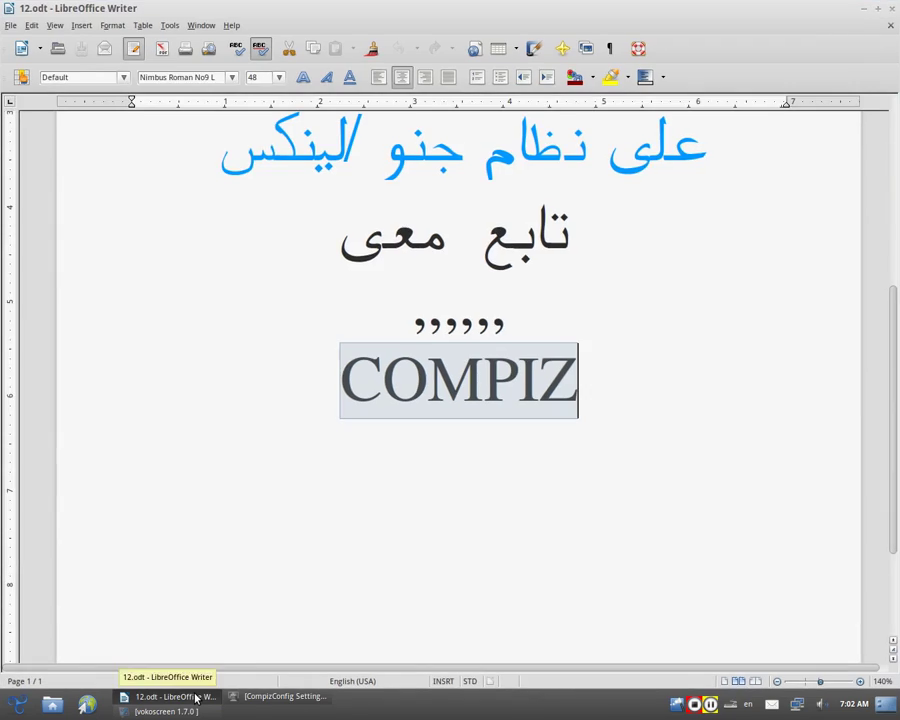
click(196, 697)
click(300, 698)
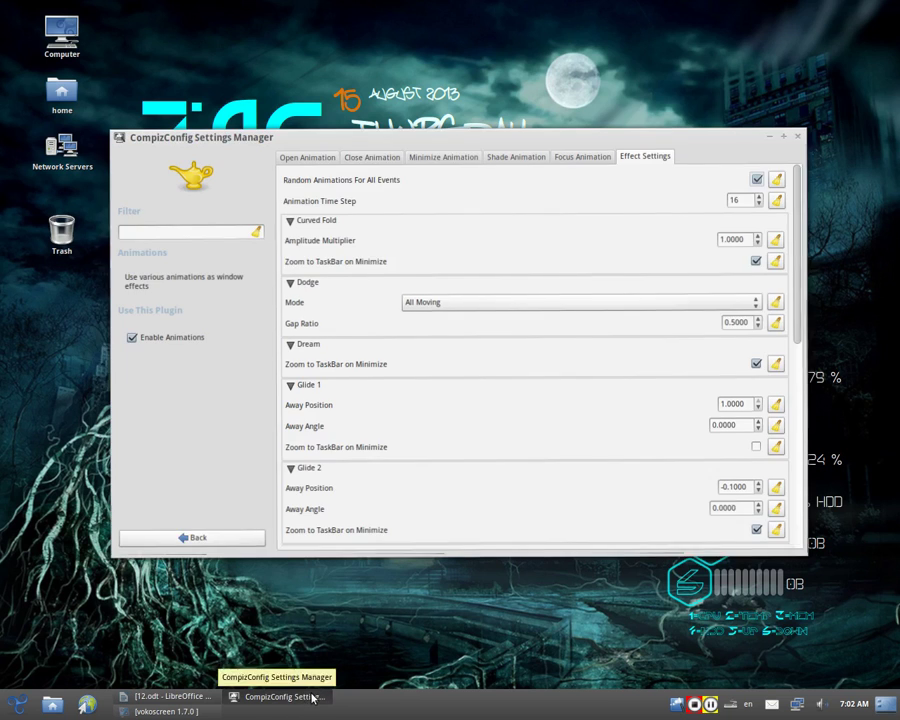
click(195, 538)
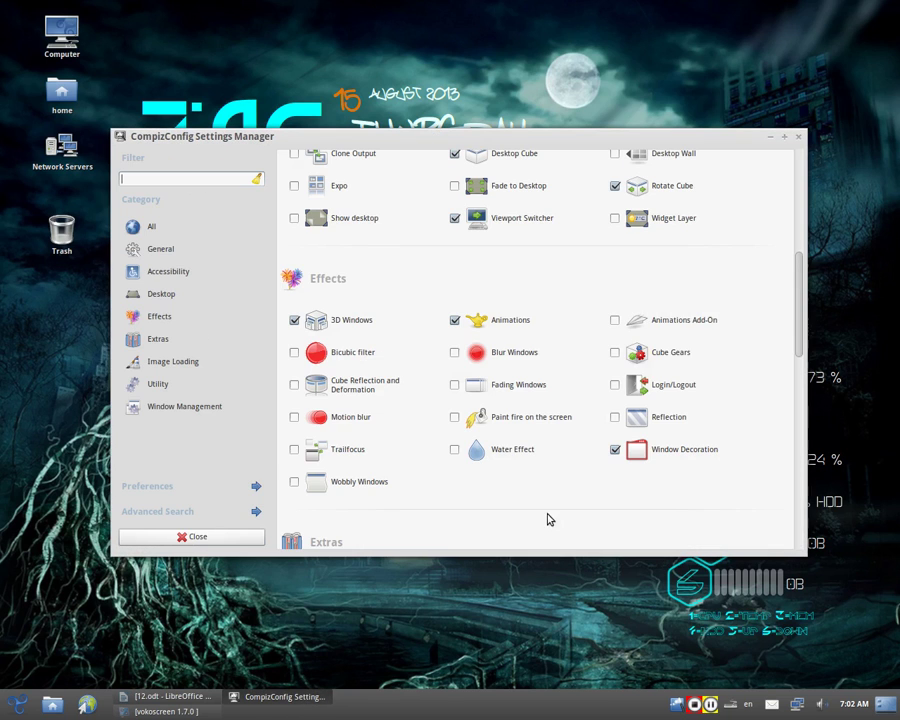
- Enable Animations Add-On, return to the plugin list, and minimize and restore the settings window to test the extra animations
click(645, 334)
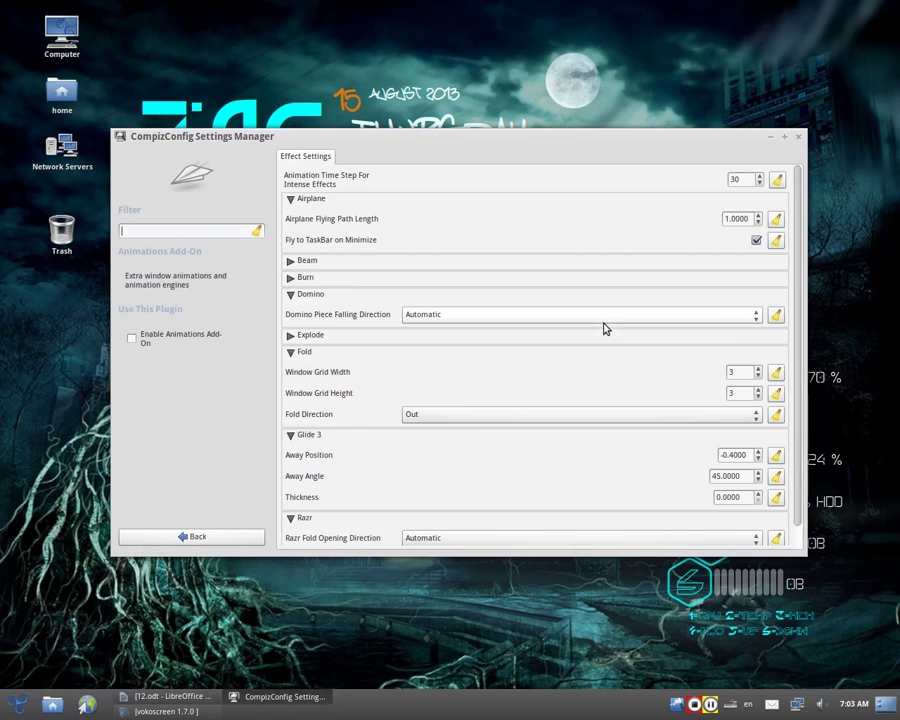
click(130, 339)
click(197, 538)
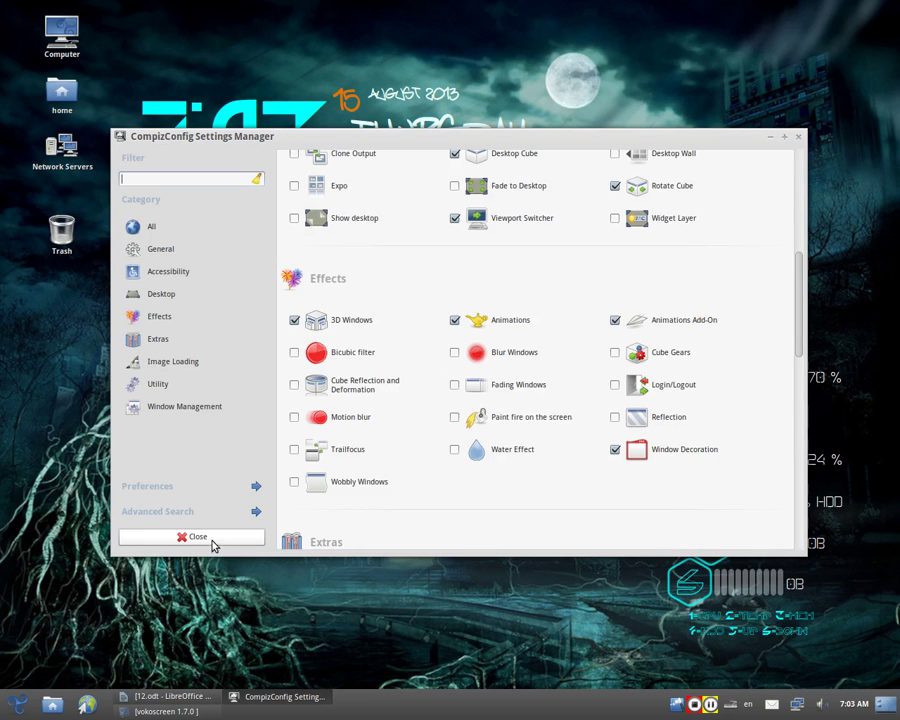
click(282, 697)
click(282, 697)
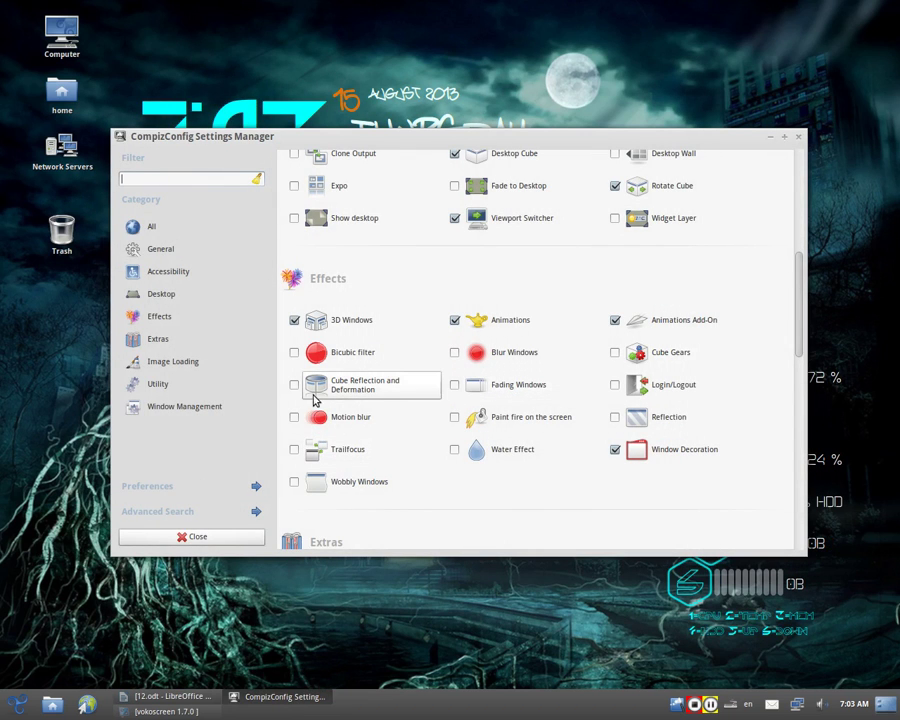
- Enable Cube Reflection and Deformation and rotate the desktop cube to view the effect
scroll(337, 331, down, 1)
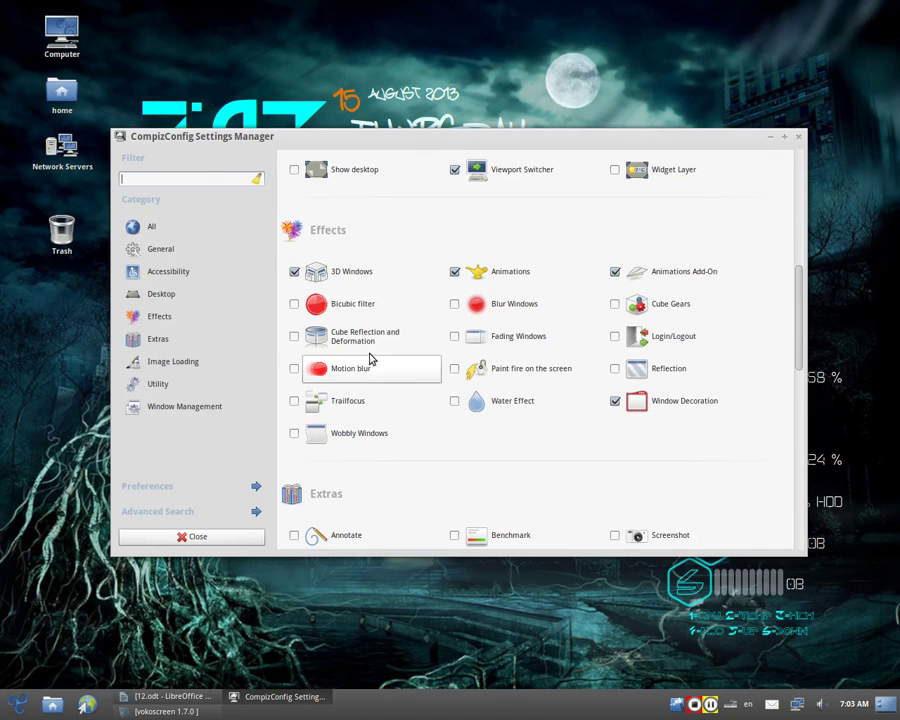
drag(318, 382, 250, 450)
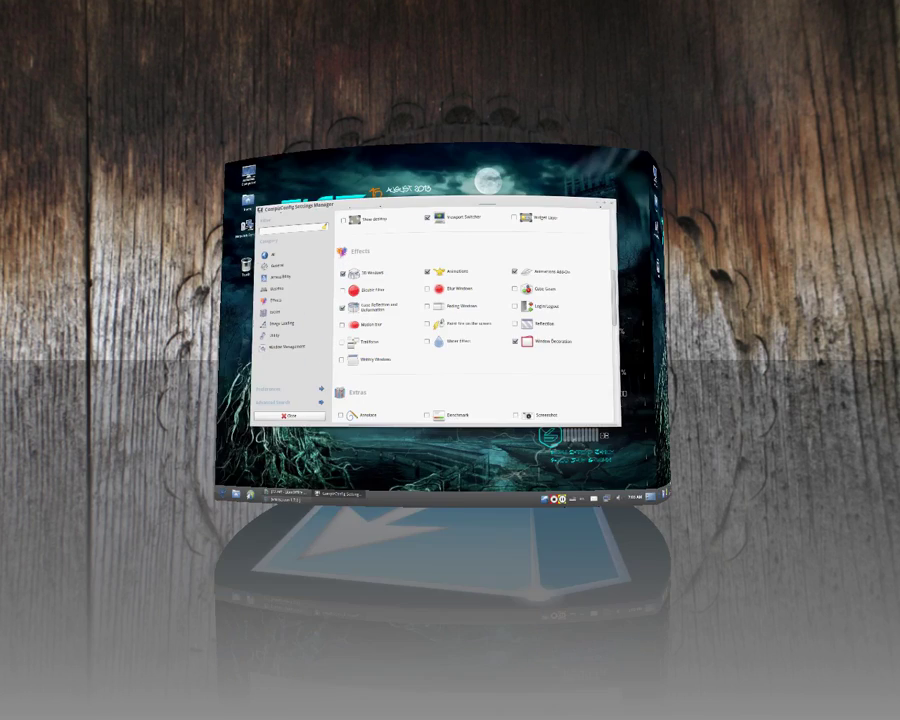
click(298, 340)
click(295, 340)
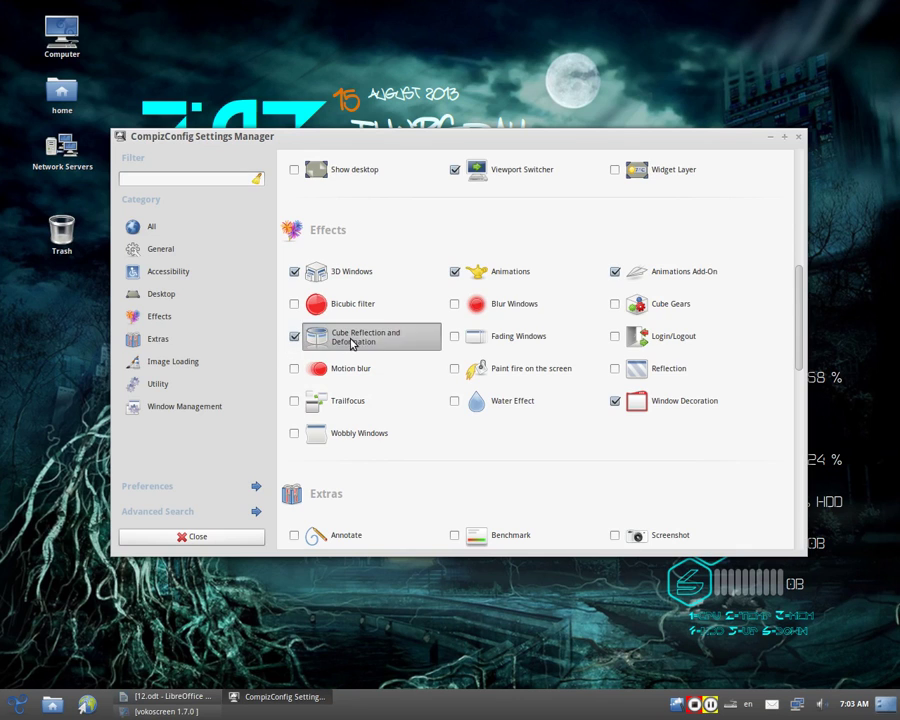
- Set the Deformation of the Cube Reflection and Deformation plugin to Sphere and rotate the cube to view the shape
click(354, 343)
click(384, 157)
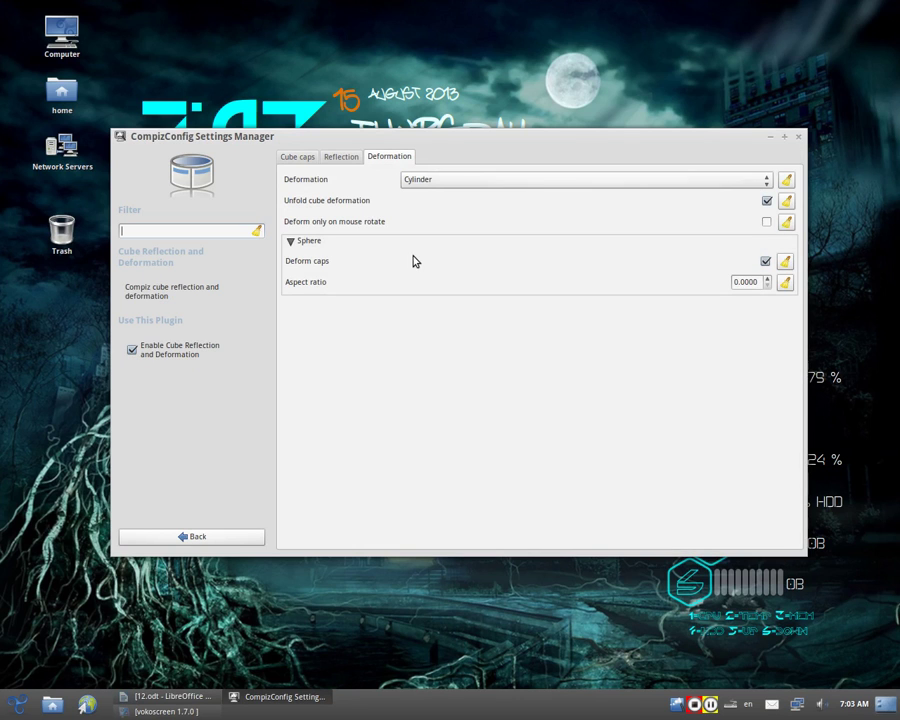
click(418, 184)
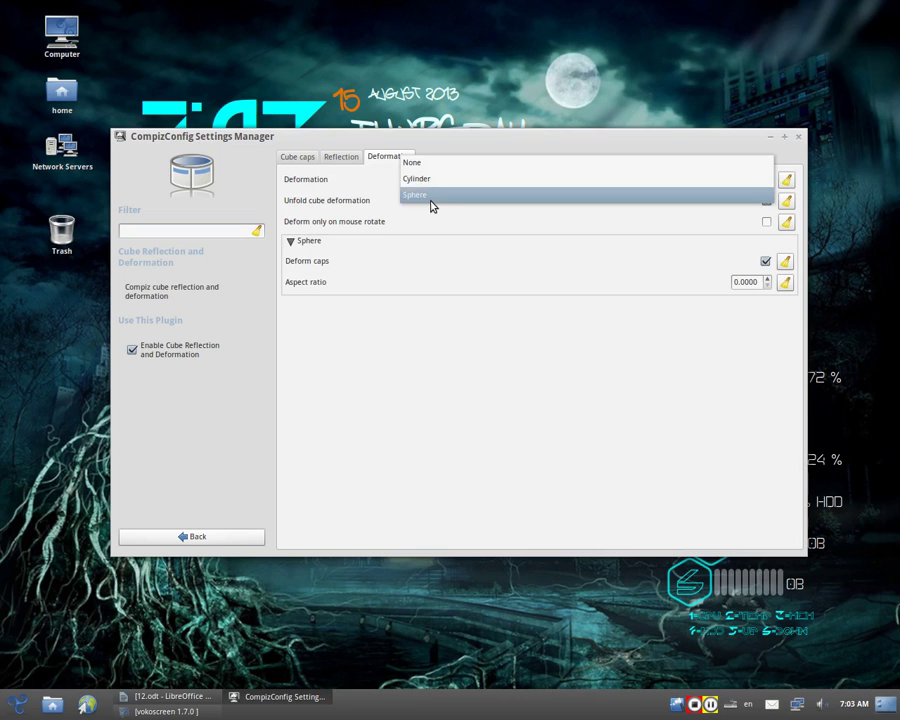
click(431, 199)
drag(394, 283, 460, 270)
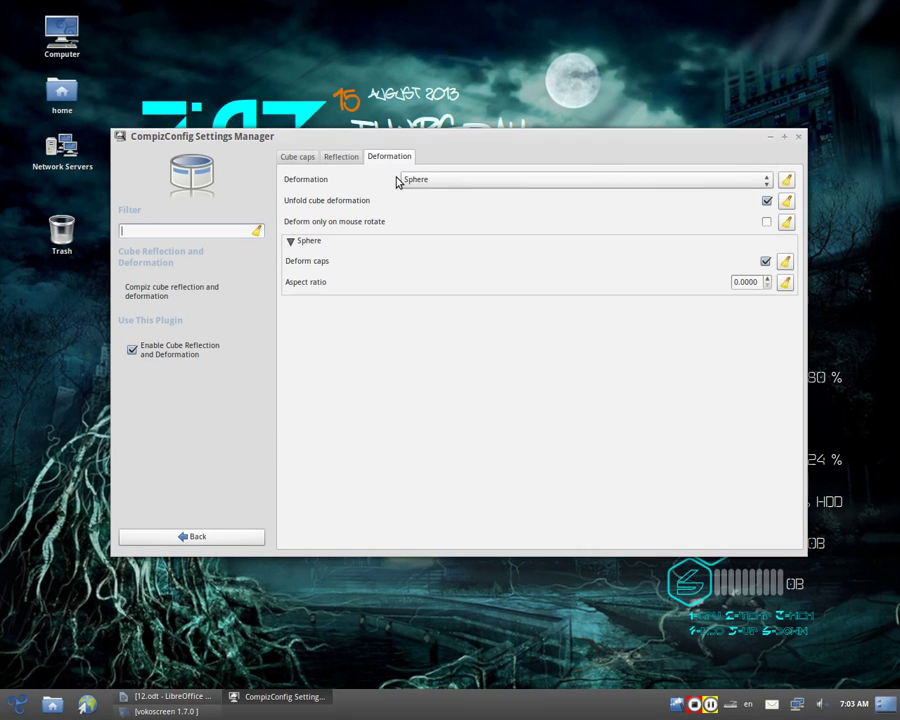
- Set Deformation back to Cylinder, disable Cube Reflection and Deformation, check the plain cube rotation, and return to the plugin list
click(398, 177)
click(421, 165)
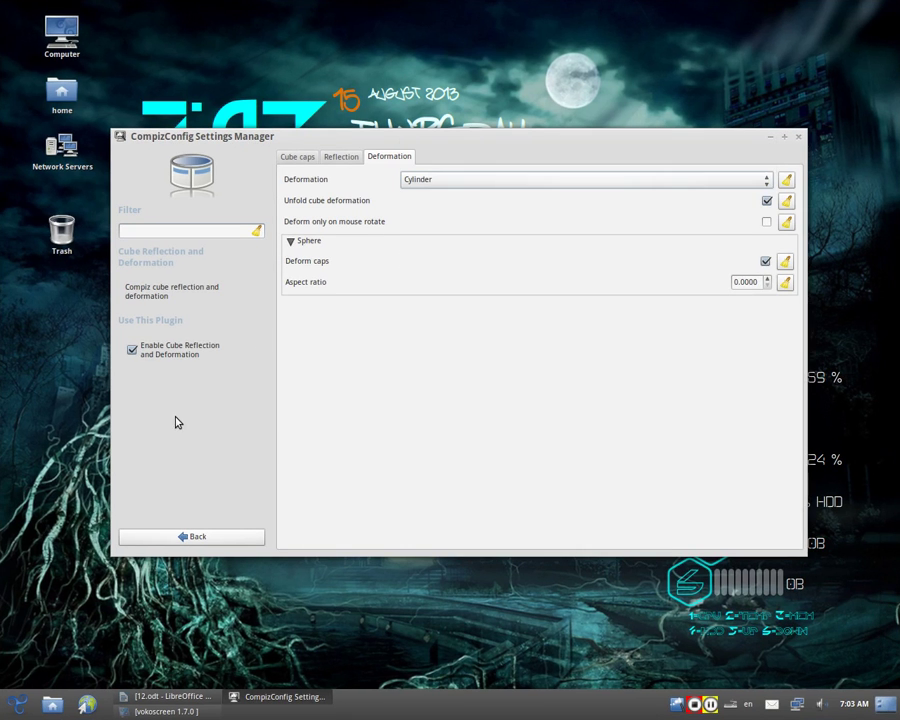
click(132, 350)
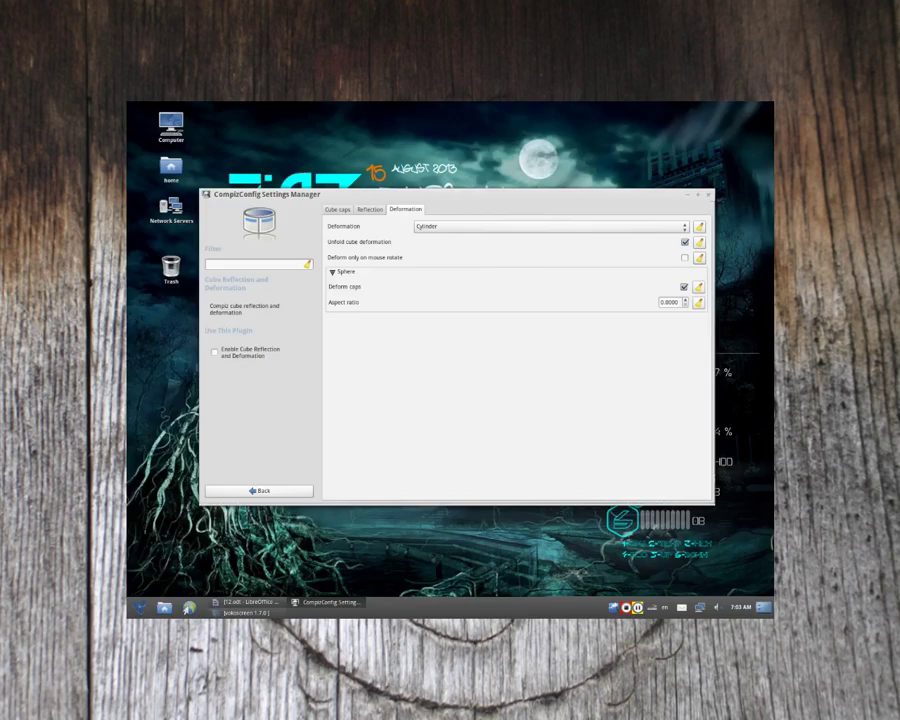
mouse_move(207, 456)
mouse_down()
mouse_move(300, 456)
mouse_move(207, 390)
mouse_move(207, 456)
mouse_up()
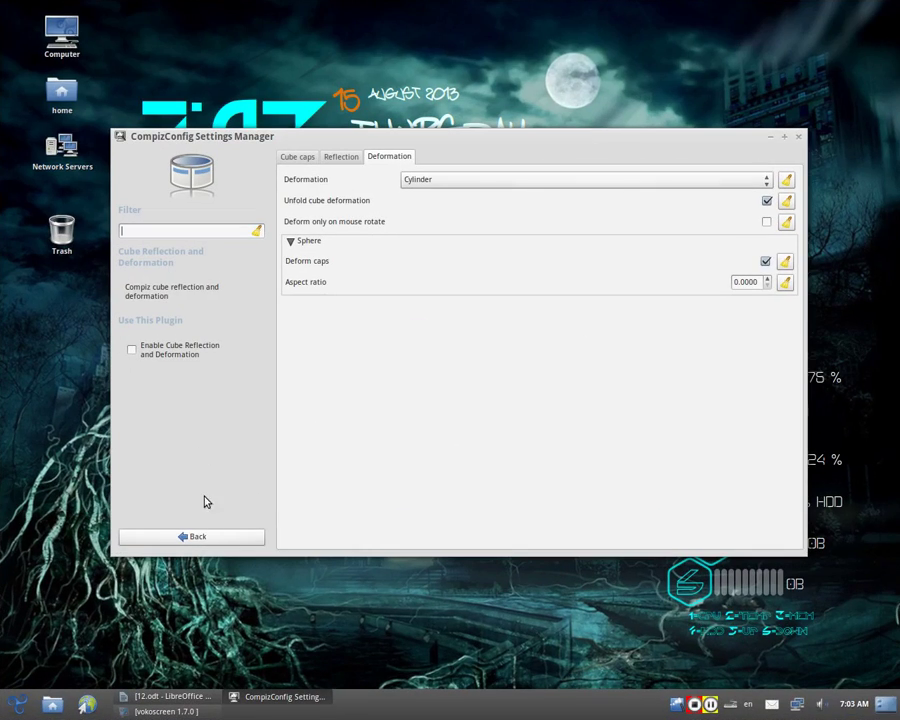
click(211, 540)
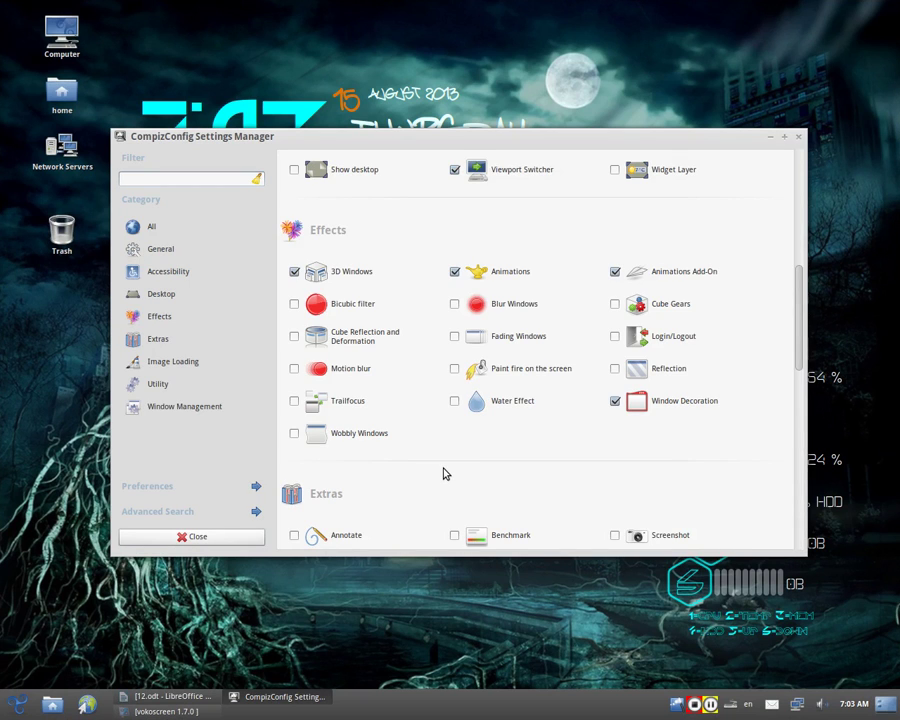
- Enable Wobbly Windows, moving the settings window around before and after to compare its behavior
scroll(575, 422, down, 2)
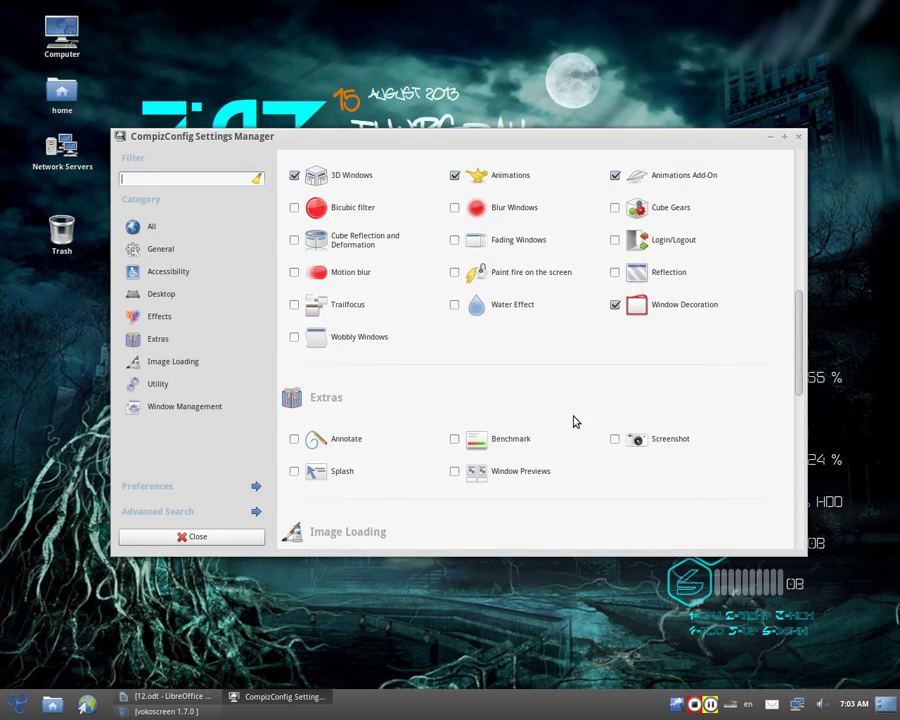
scroll(560, 390, up, 2)
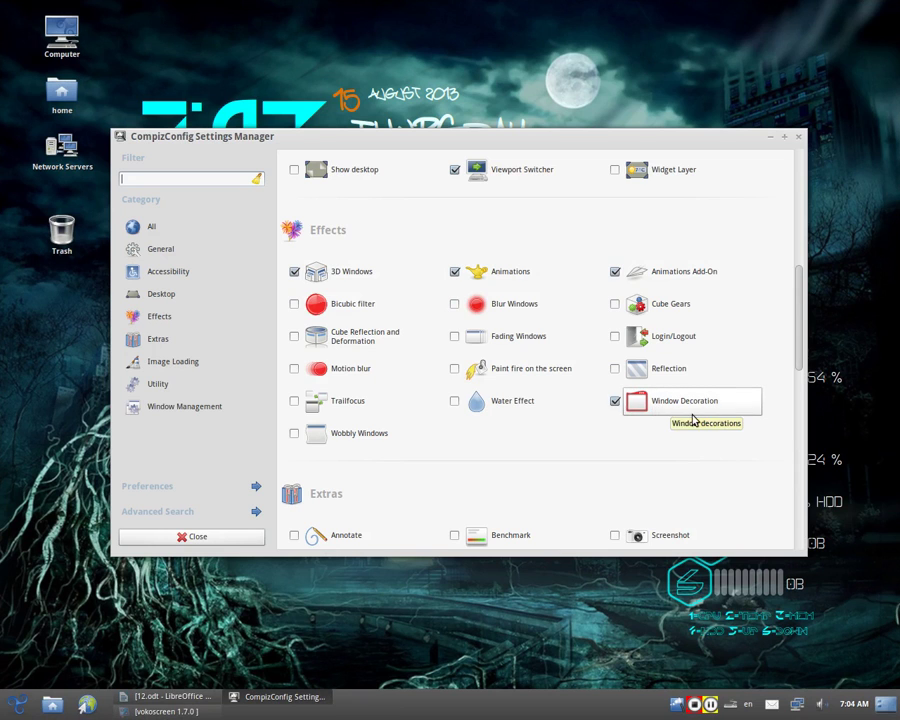
scroll(623, 405, down, 1)
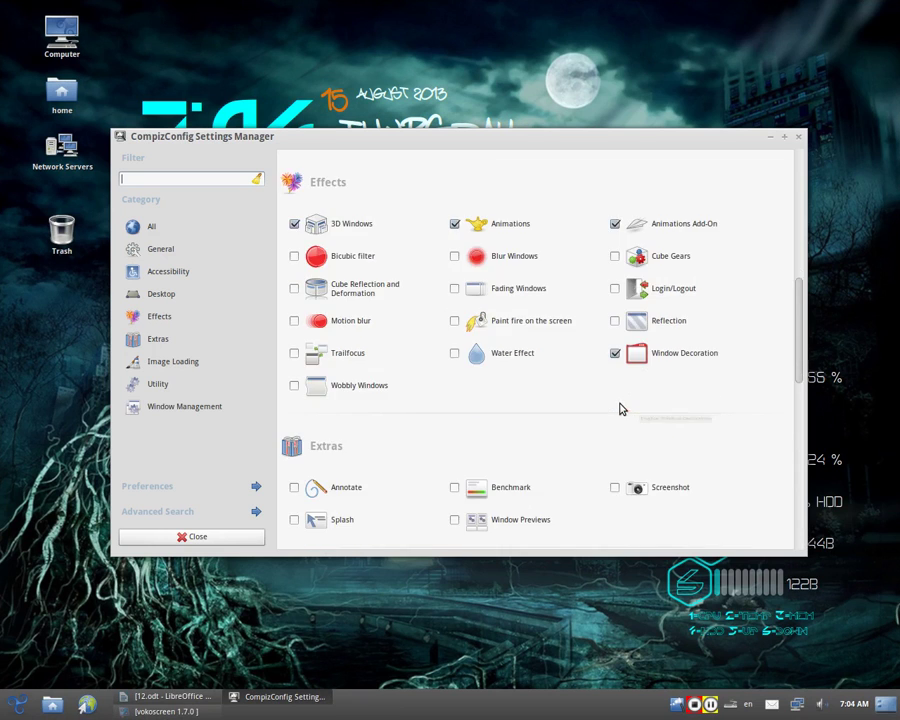
drag(538, 133, 565, 141)
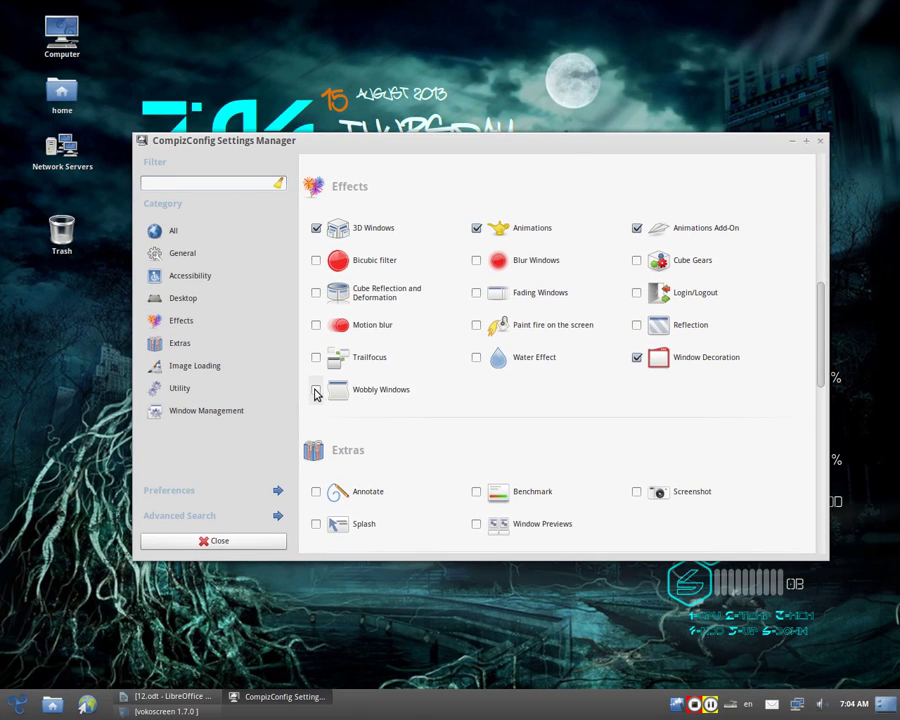
drag(561, 140, 363, 143)
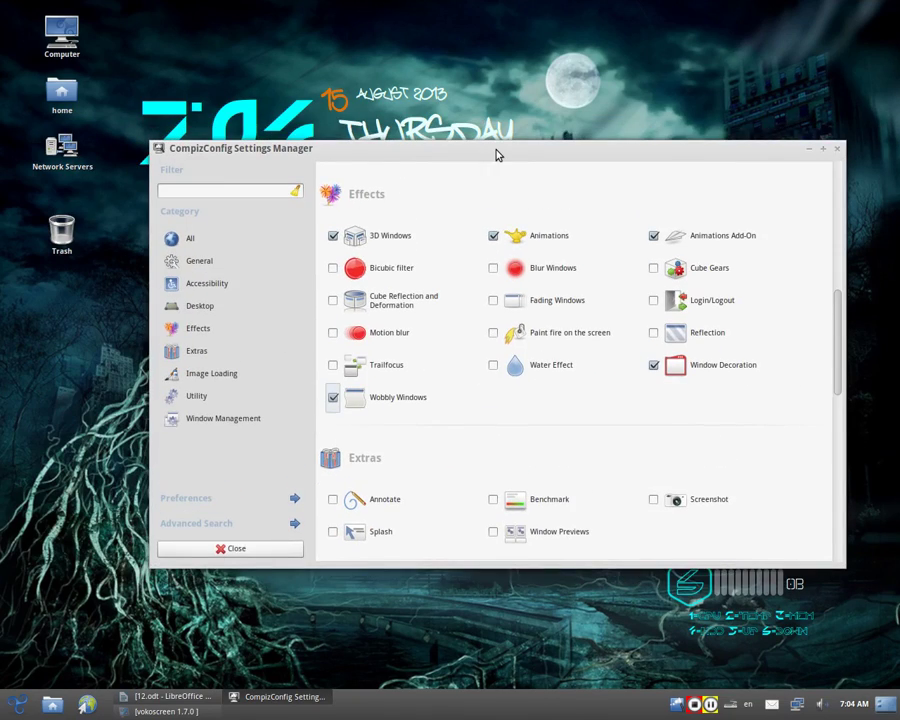
- Maximize and restore the settings window and move it across the desktop to test the wobble effect
double_click(498, 155)
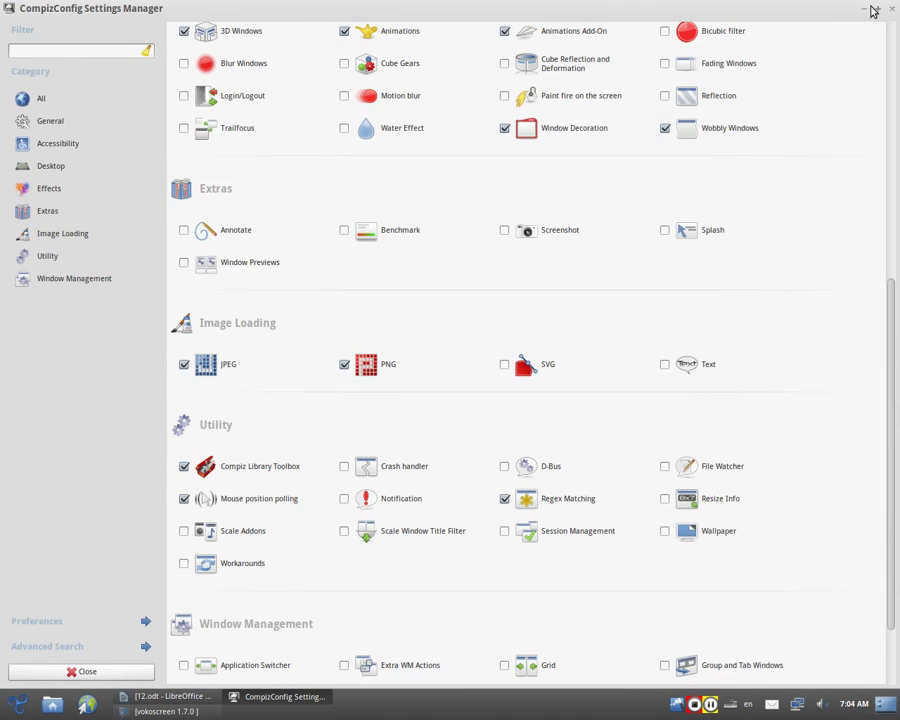
double_click(605, 8)
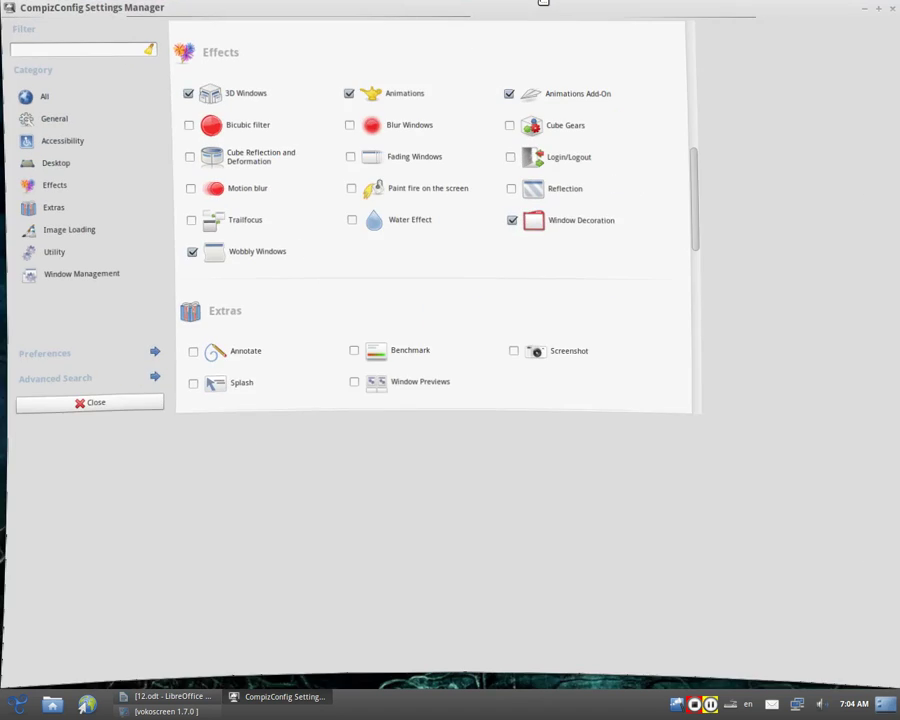
drag(840, 16, 444, 132)
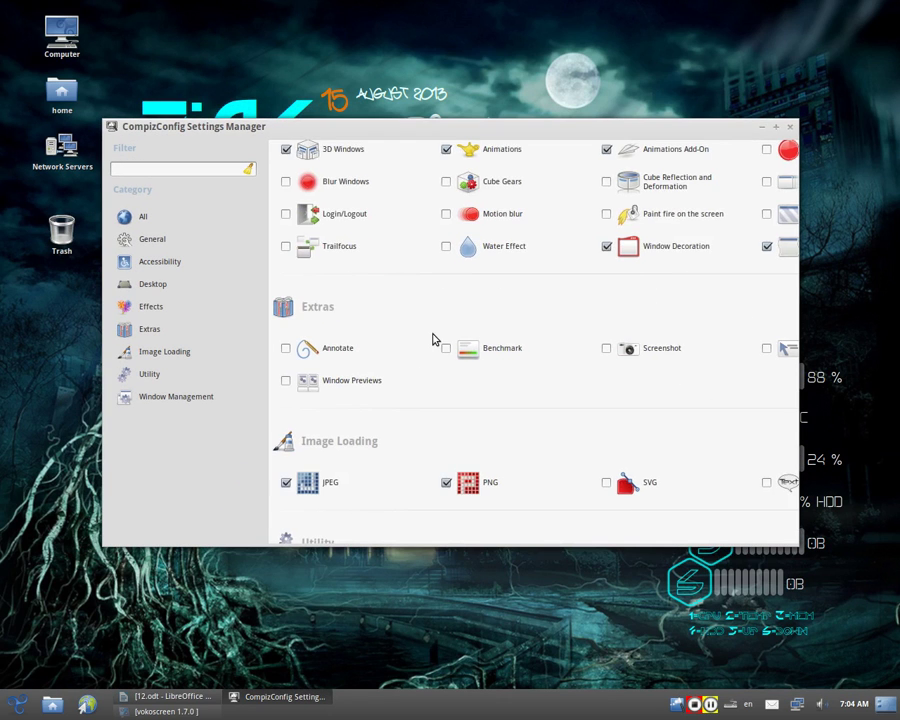
- Enable Shift Switcher in the Window Management category, repositioning the settings window, and open the plugin's settings
scroll(402, 388, down, 4)
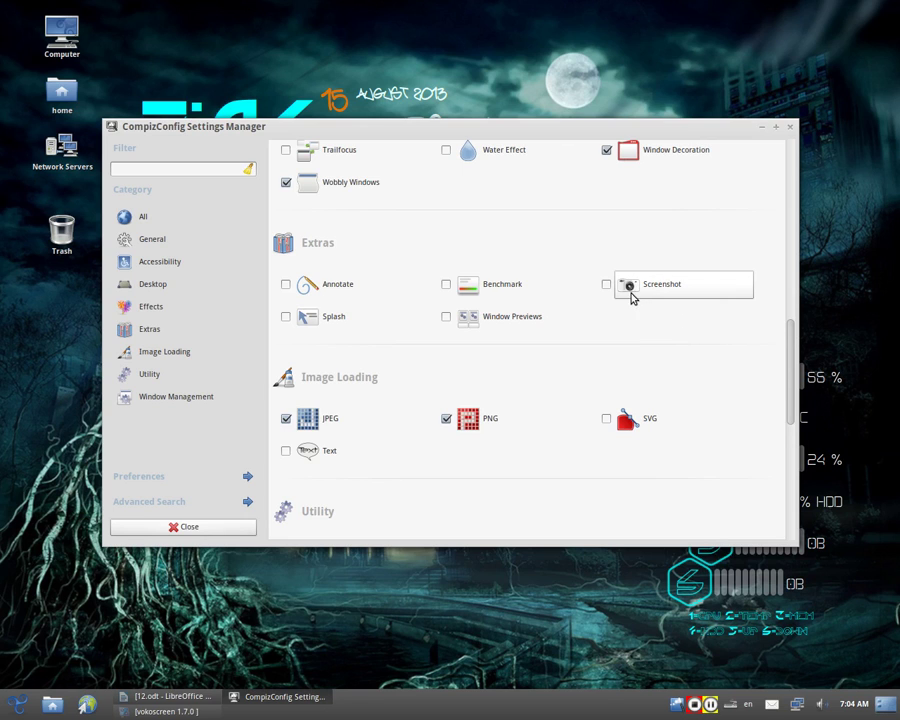
scroll(501, 334, down, 1)
scroll(490, 344, down, 3)
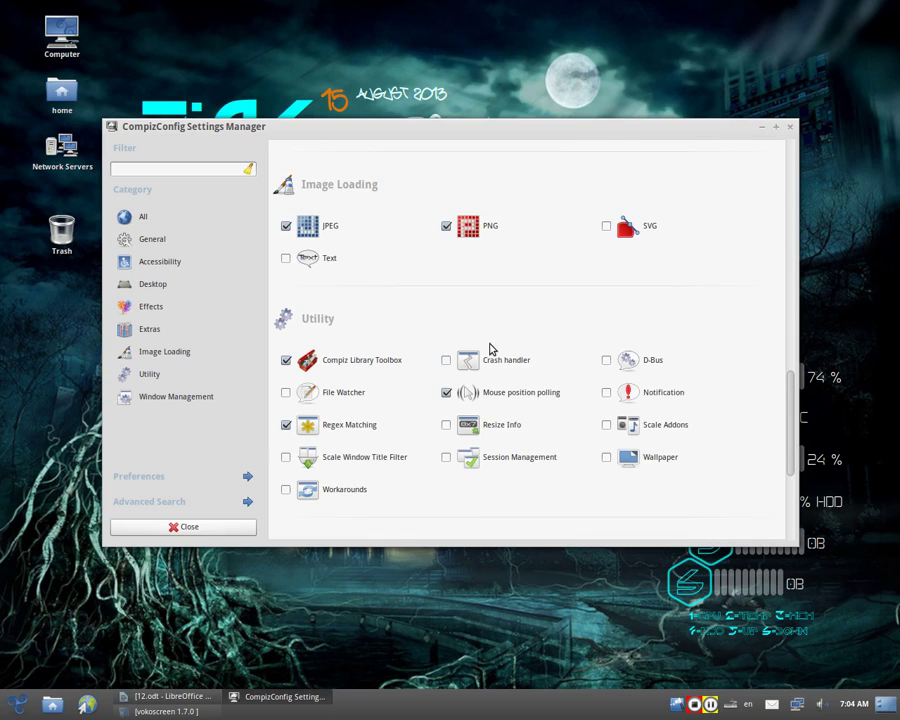
scroll(480, 362, down, 2)
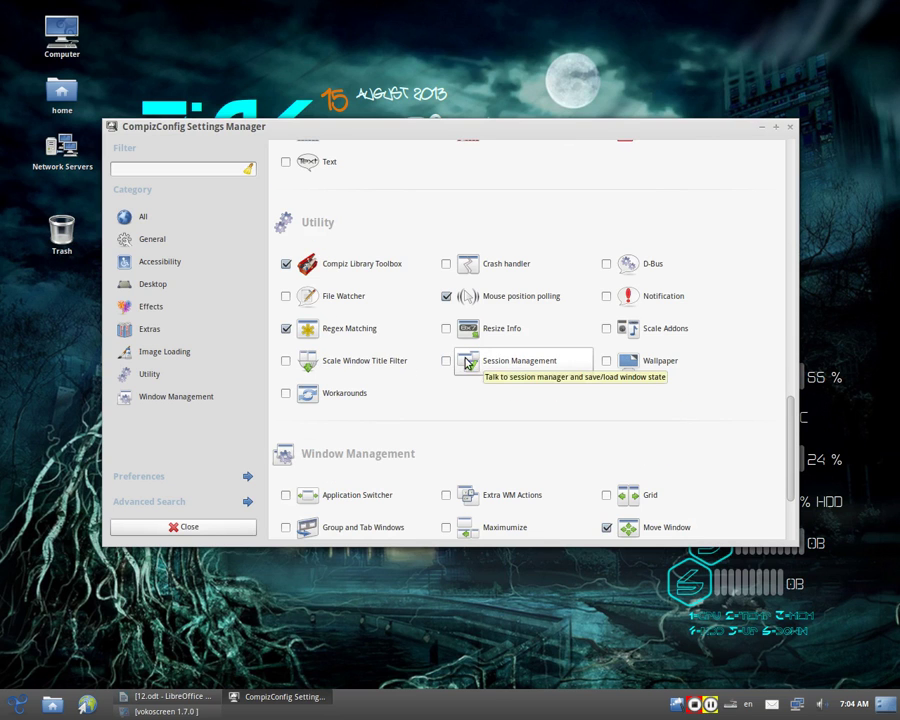
scroll(427, 373, down, 1)
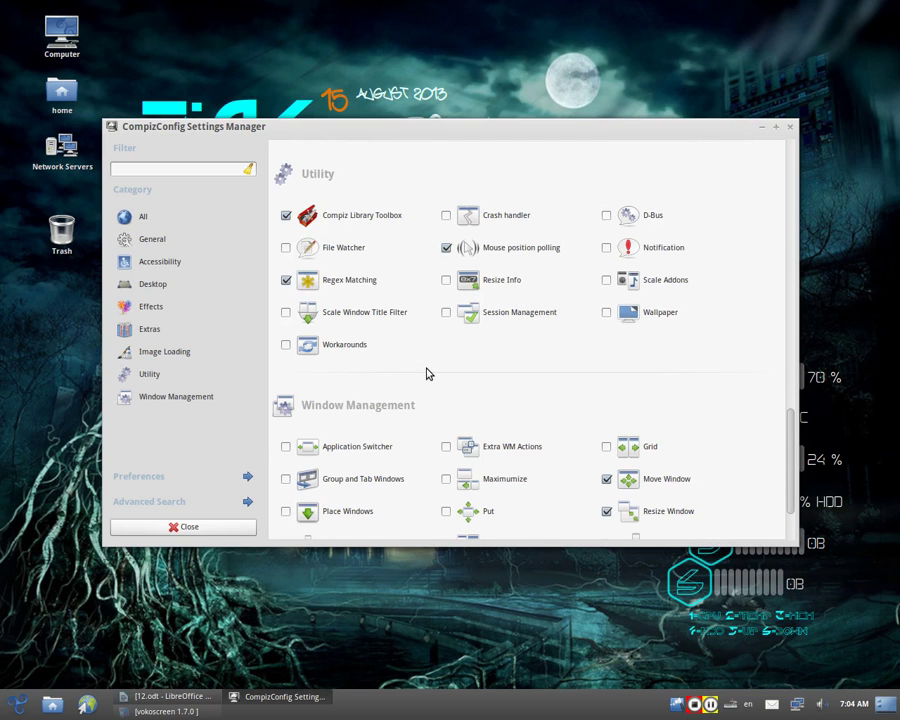
scroll(427, 373, down, 2)
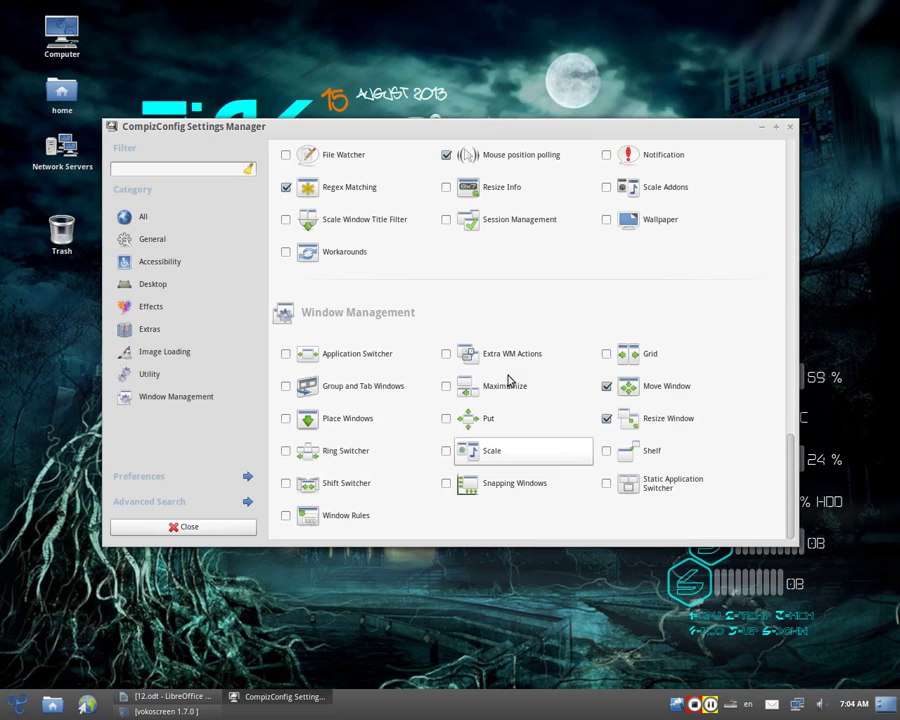
drag(436, 123, 420, 52)
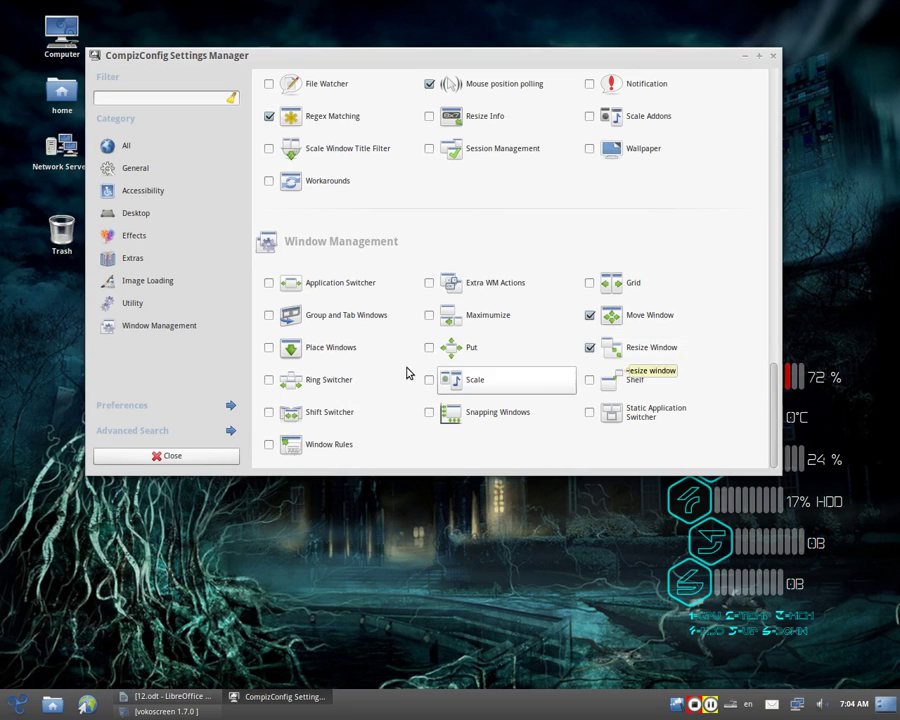
click(268, 412)
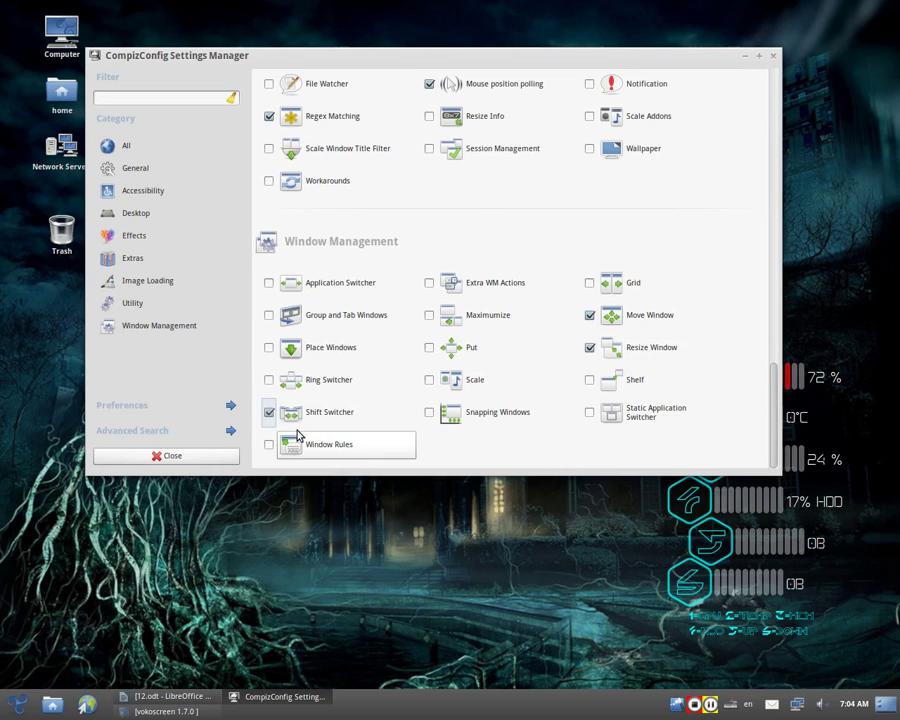
click(410, 416)
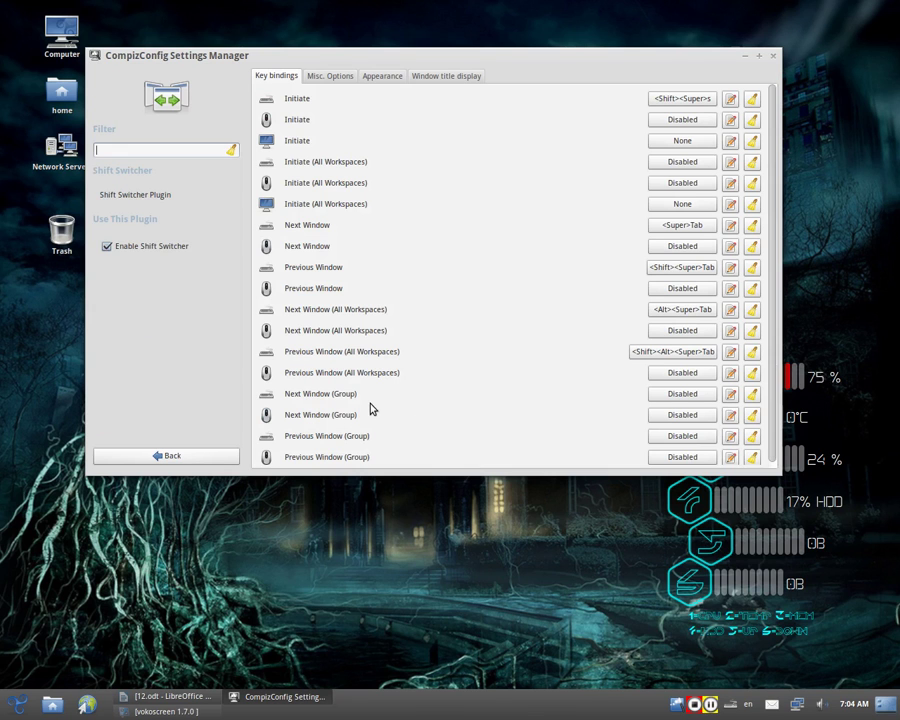
- Restore the 12.odt document behind the settings window and test Shift Switcher with the two open windows
click(200, 697)
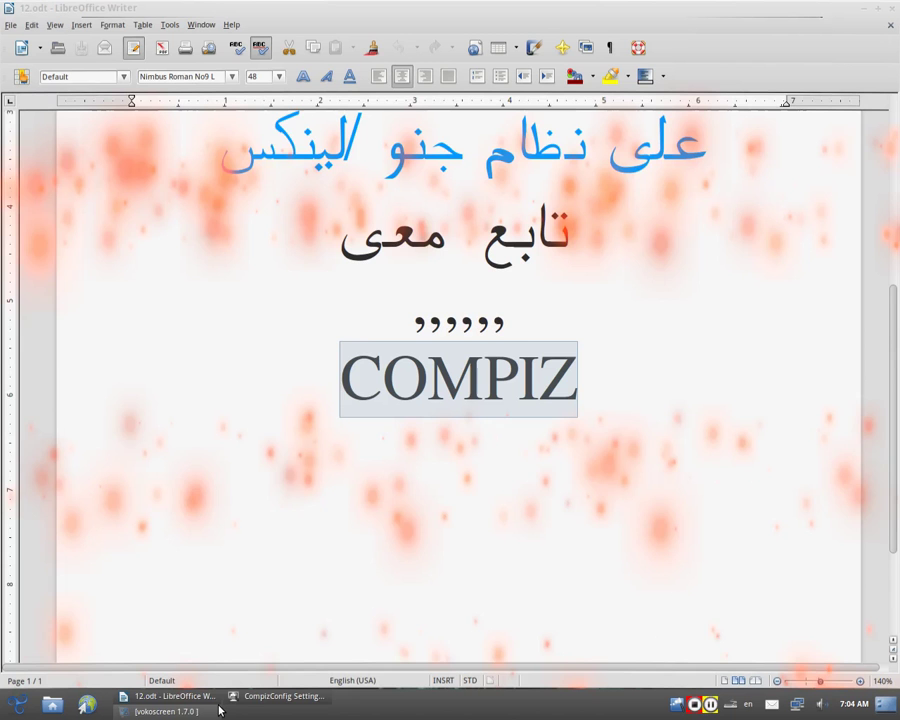
click(292, 697)
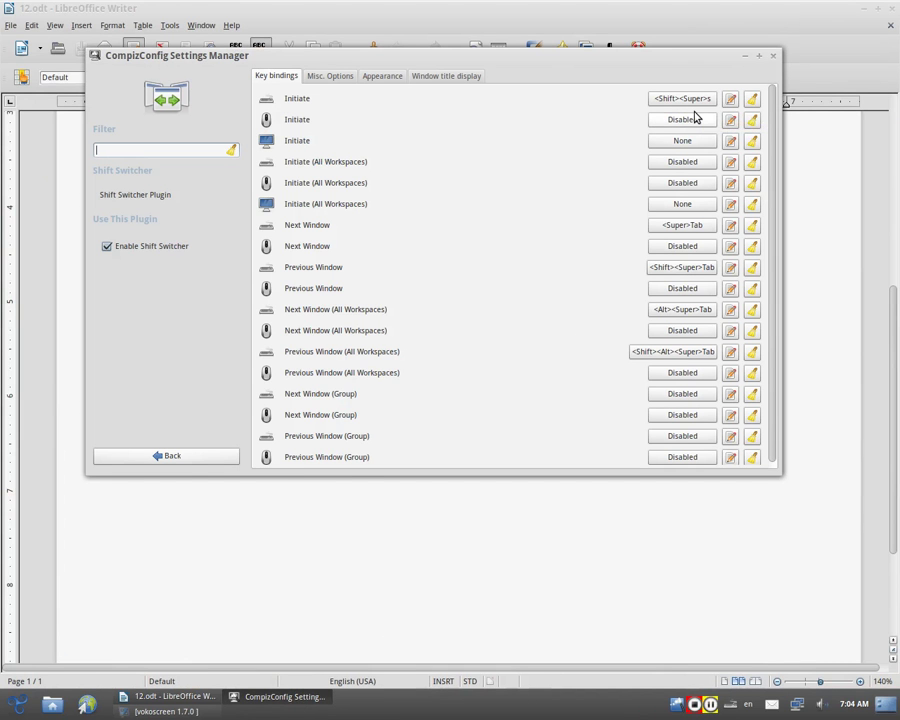
key(shift+super+s)
key(shift+super+s)
key(shift+super+s)
key(shift+super+s)
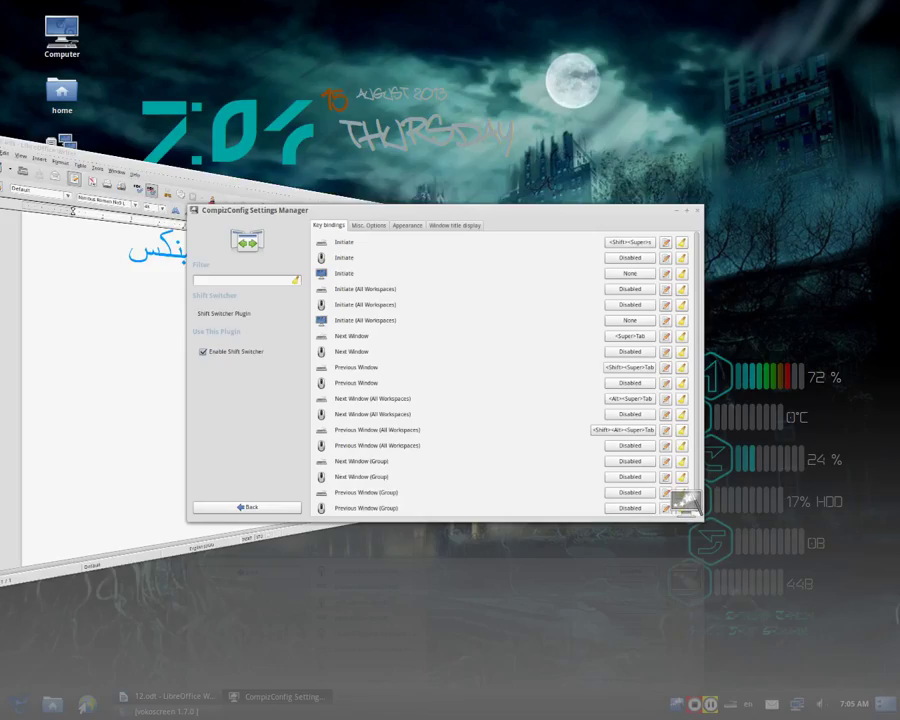
key(shift+super+s)
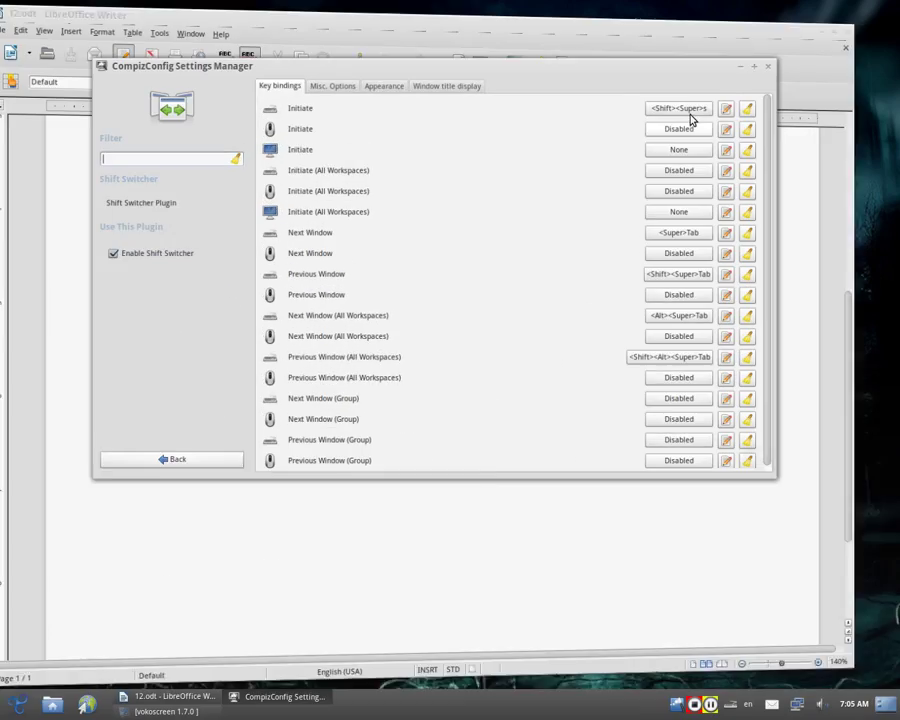
- Restore the vokoscreen window and use Shift Switcher to cycle back and forth through the three open windows
click(168, 711)
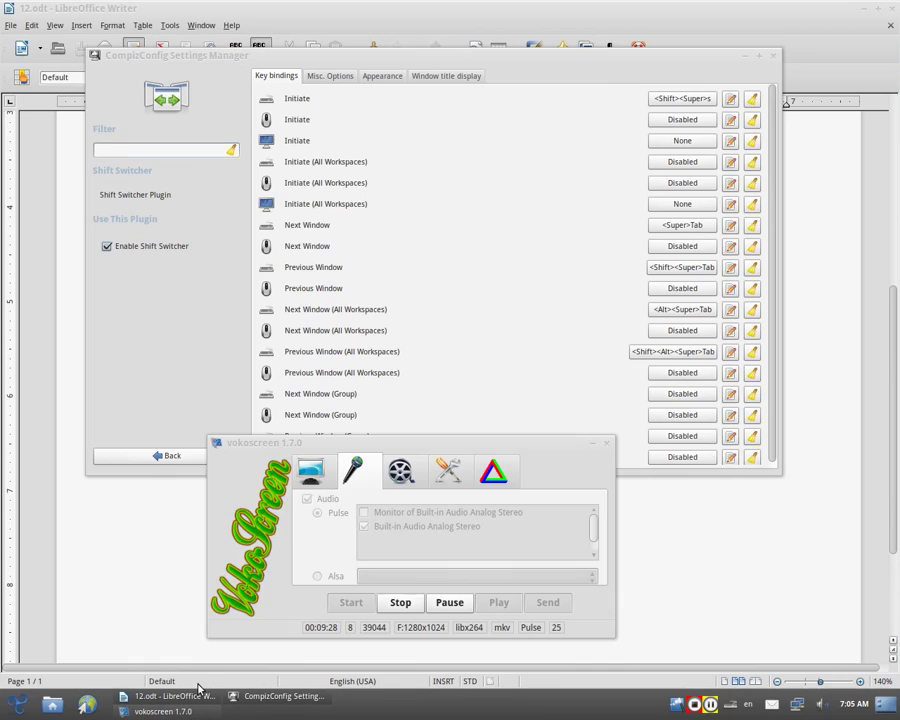
key(shift+super+s)
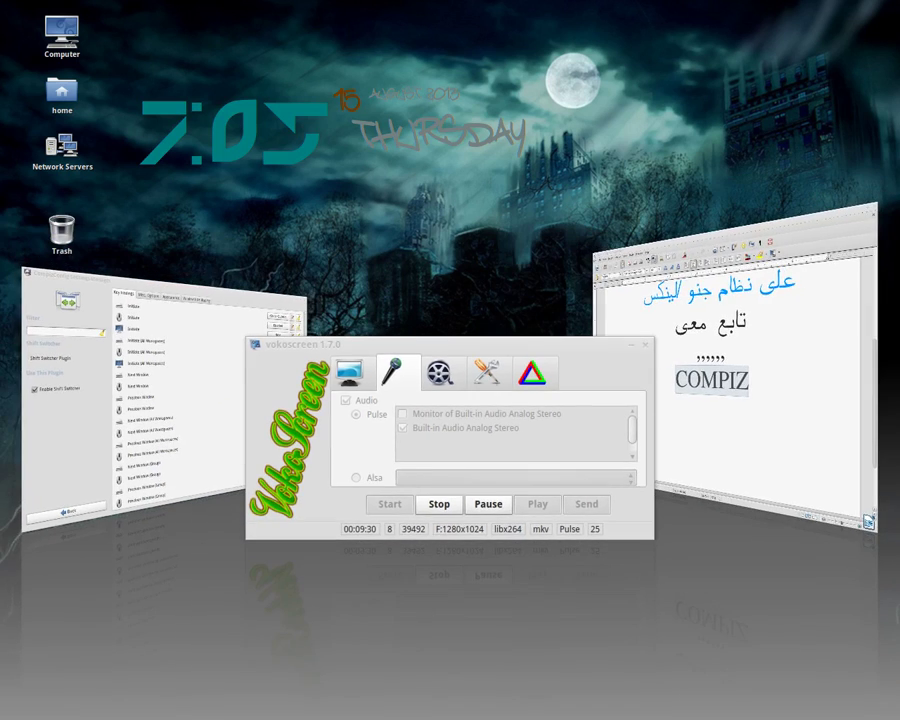
key(Left)
key(Right)
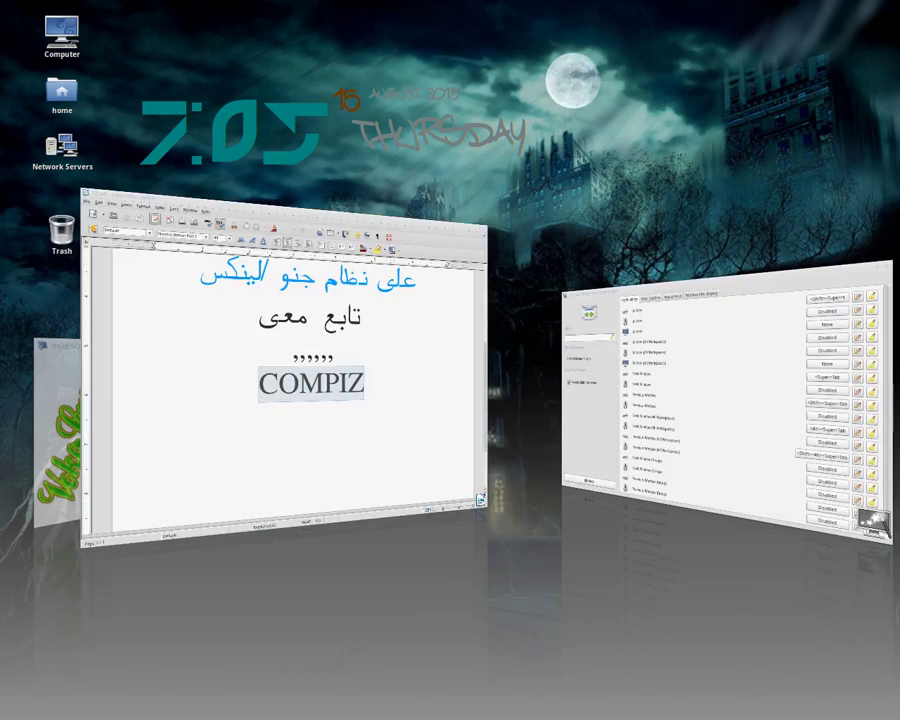
key(Left)
key(Right)
key(Right)
key(Right)
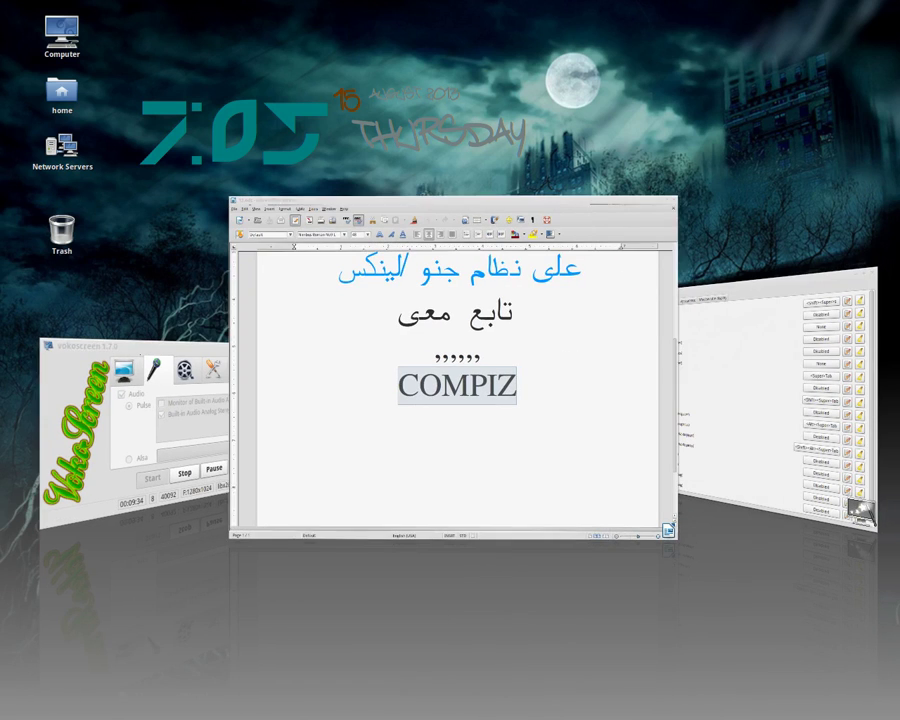
key(super+Tab)
key(super+Tab)
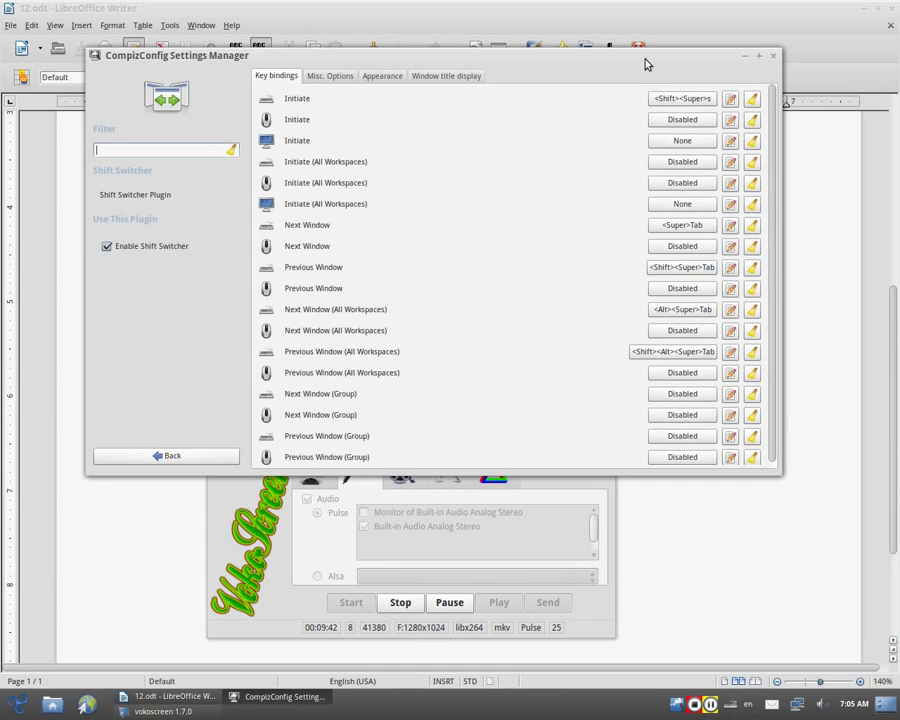
- Minimize the 12.odt document, return from Shift Switcher to the plugin list, and reposition the settings window
drag(645, 59, 647, 102)
click(862, 9)
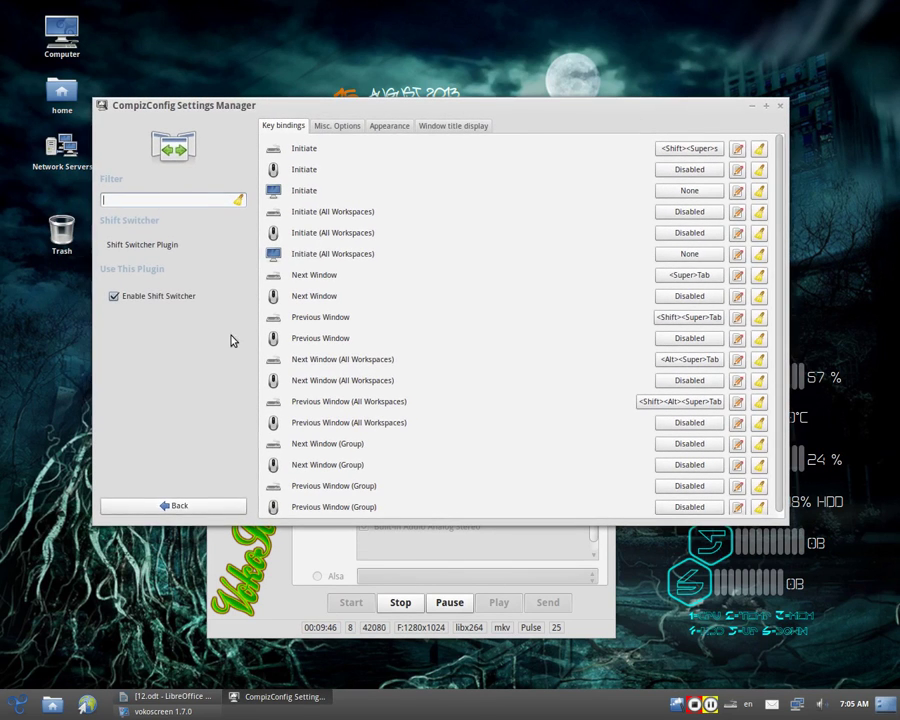
click(174, 506)
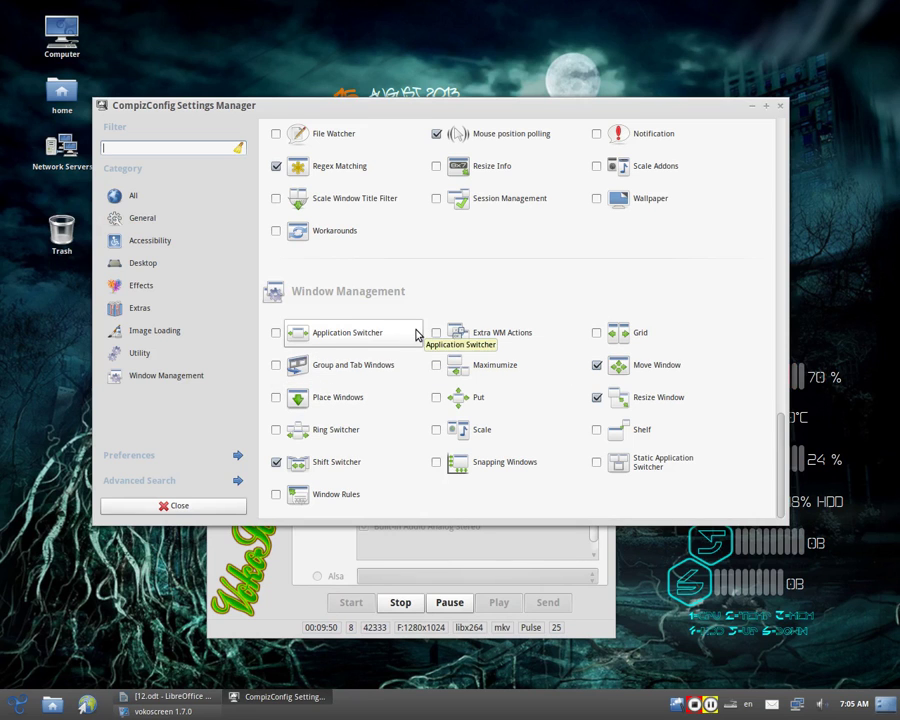
scroll(502, 161, up, 2)
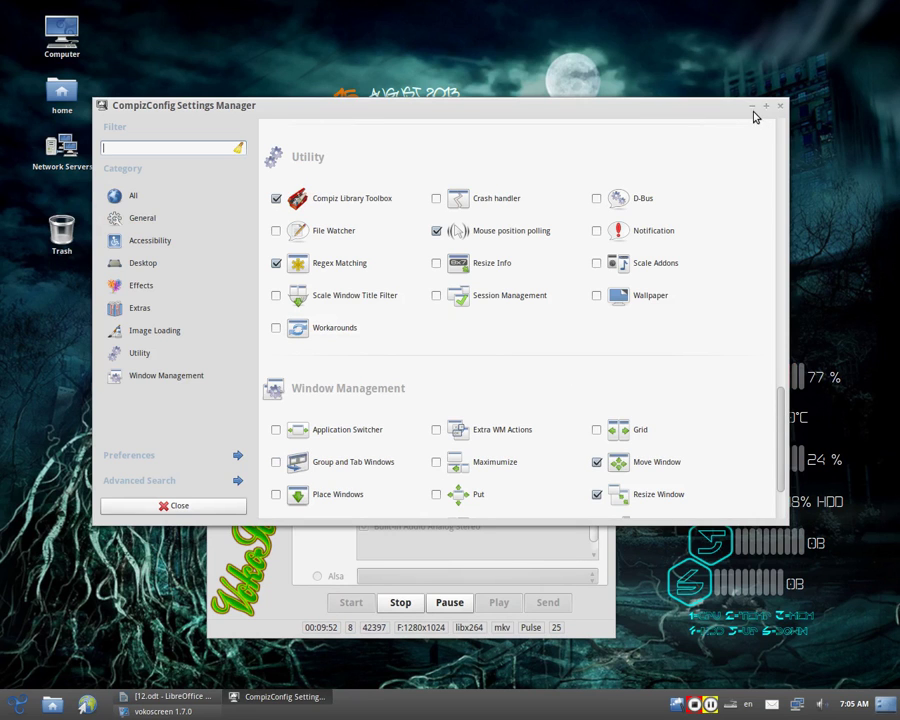
drag(694, 115, 716, 151)
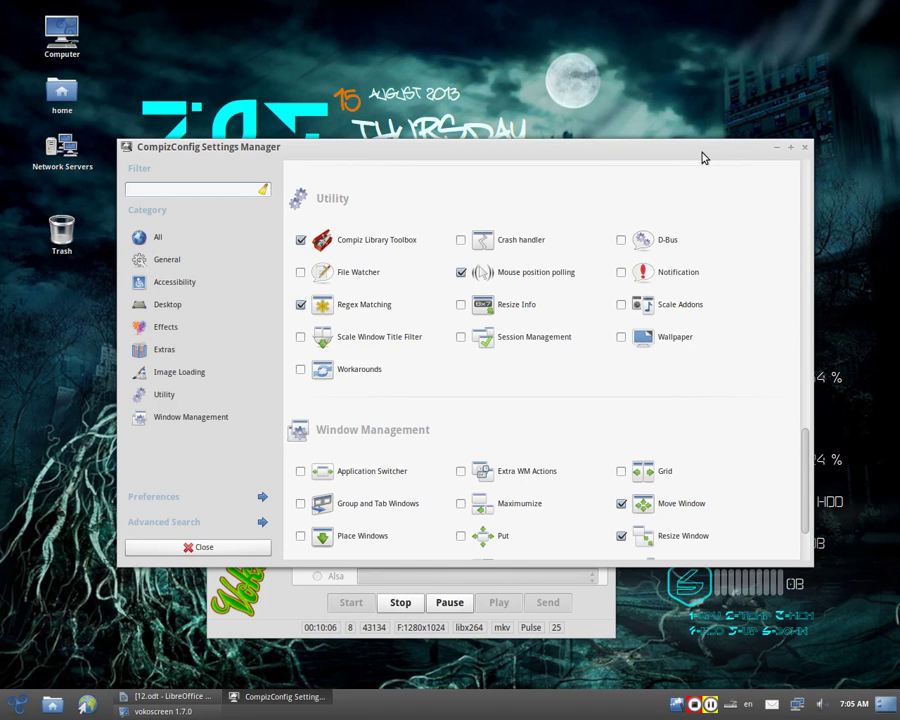
- Locate the Compiz Fusion Icon entry among the Accessories applications without launching it
click(14, 706)
mouse_move(46, 495)
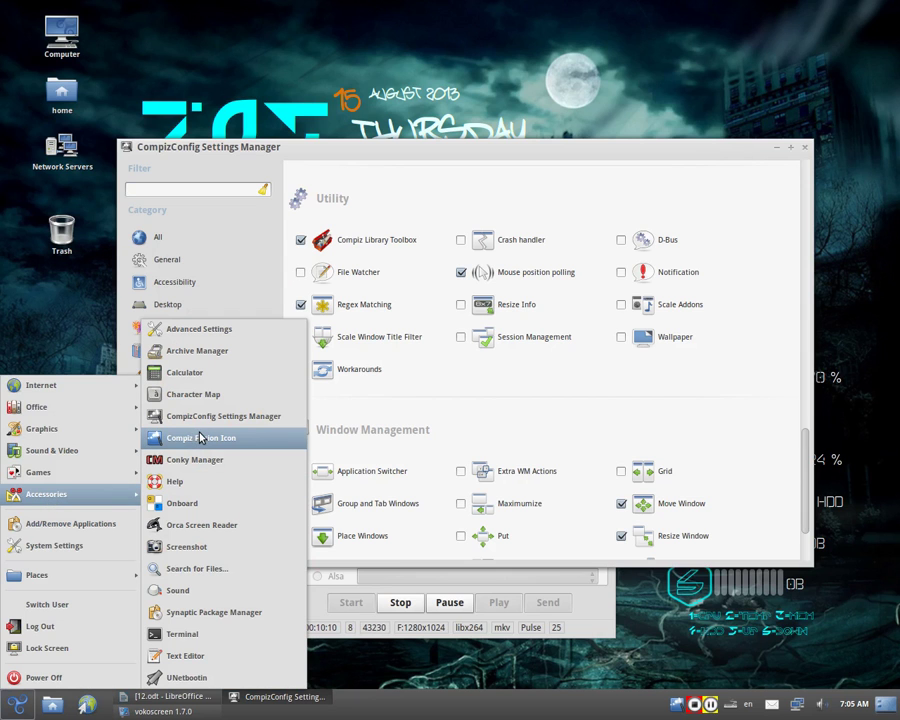
click(576, 669)
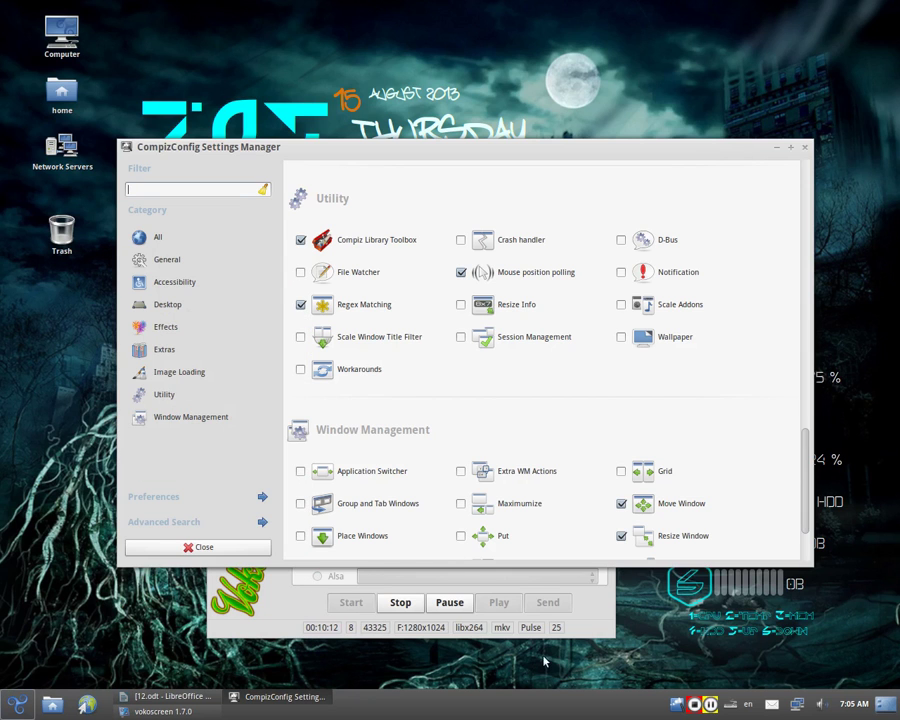
- Minimize the settings and vokoscreen windows and examine the options offered by the Compiz Fusion Icon in the system tray
click(776, 148)
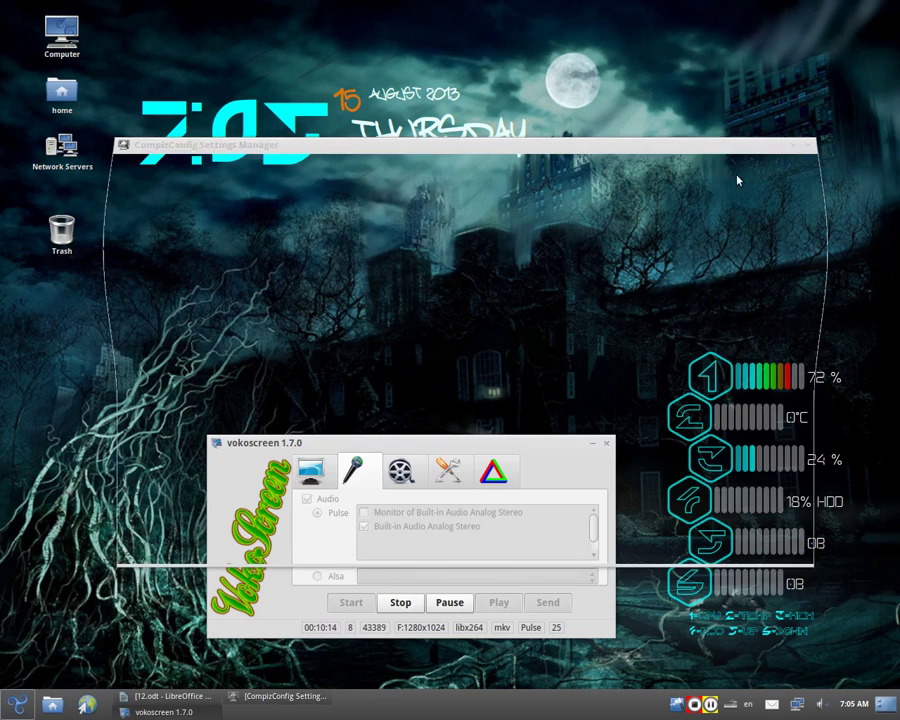
click(592, 443)
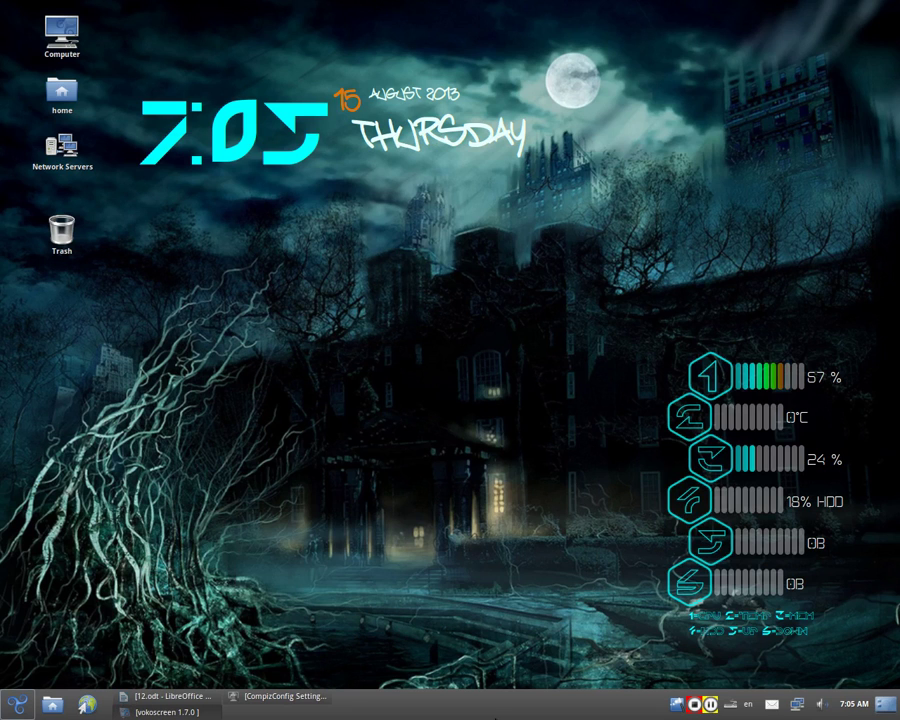
right_click(676, 704)
mouse_move(702, 645)
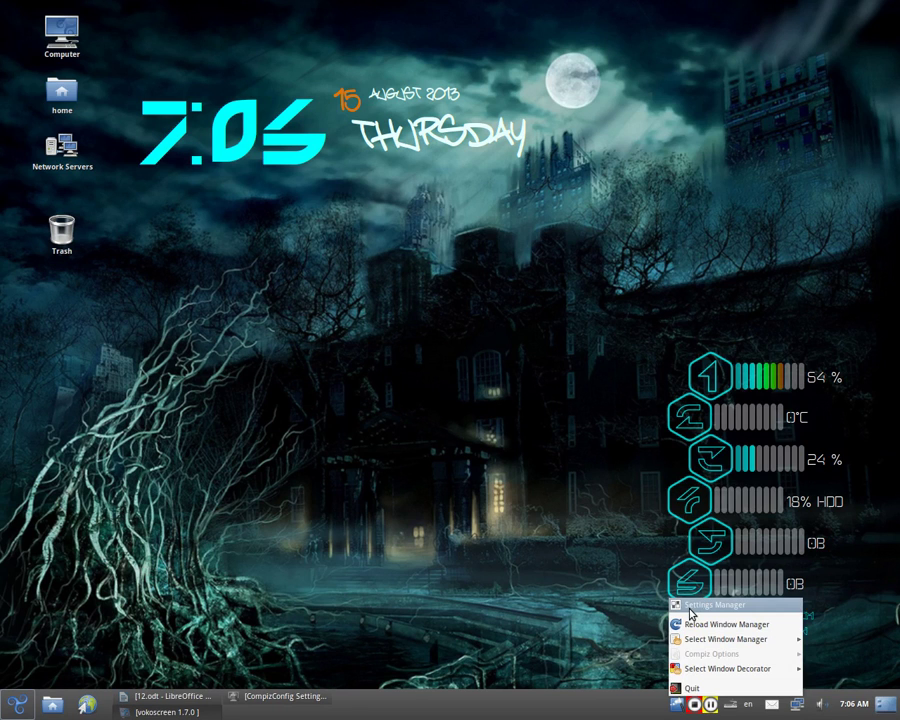
click(441, 622)
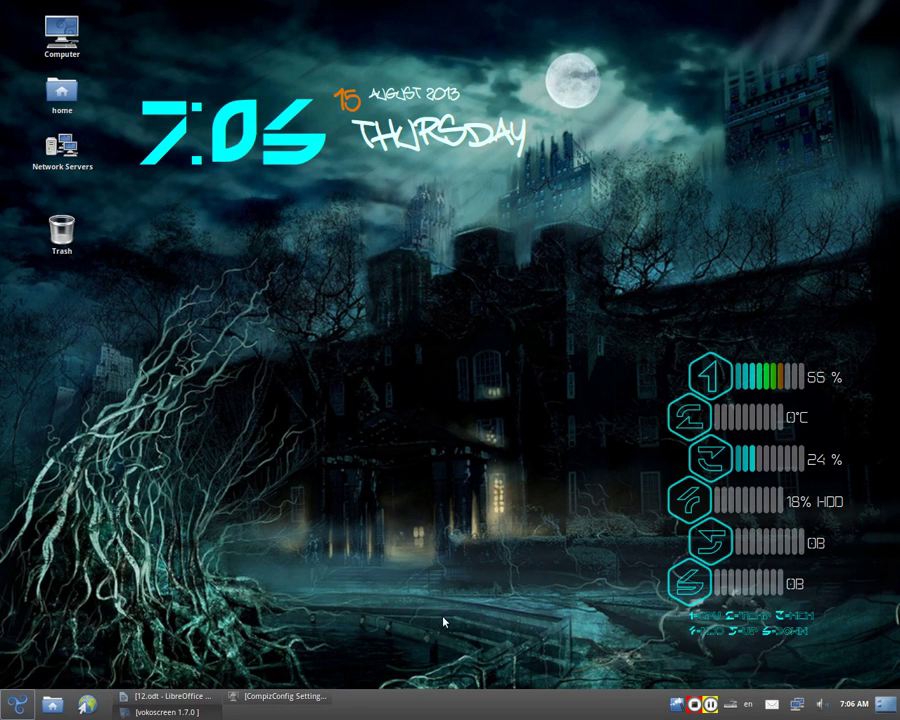